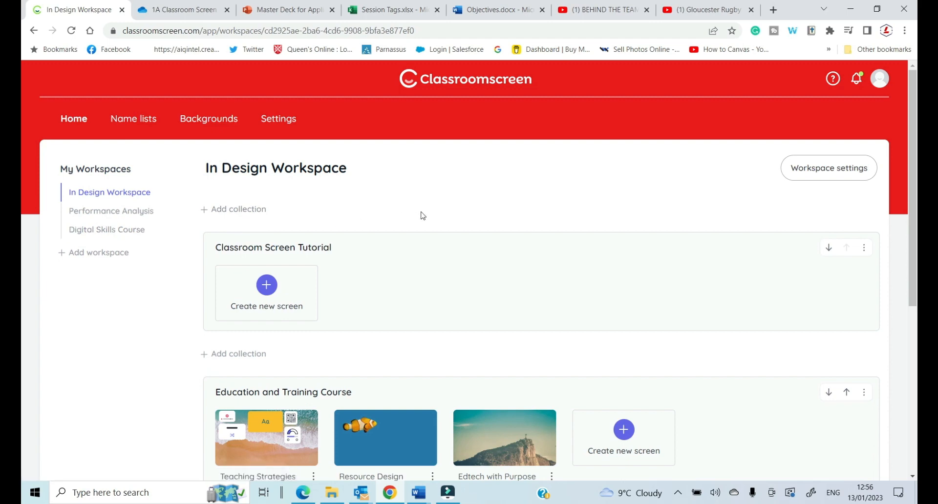
Create a new screen in the Classroom Screen Tutorial collection and open it
scroll(423, 215, "down", 6)
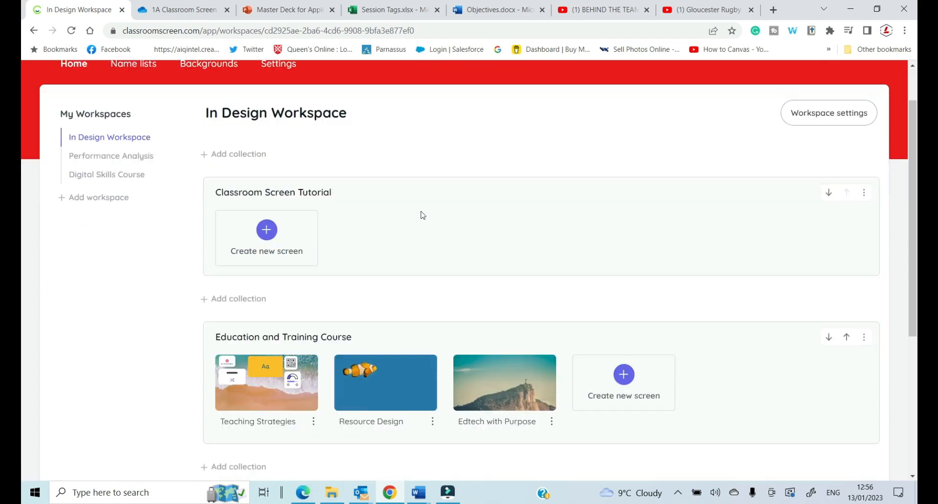
scroll(423, 217, "up", 5)
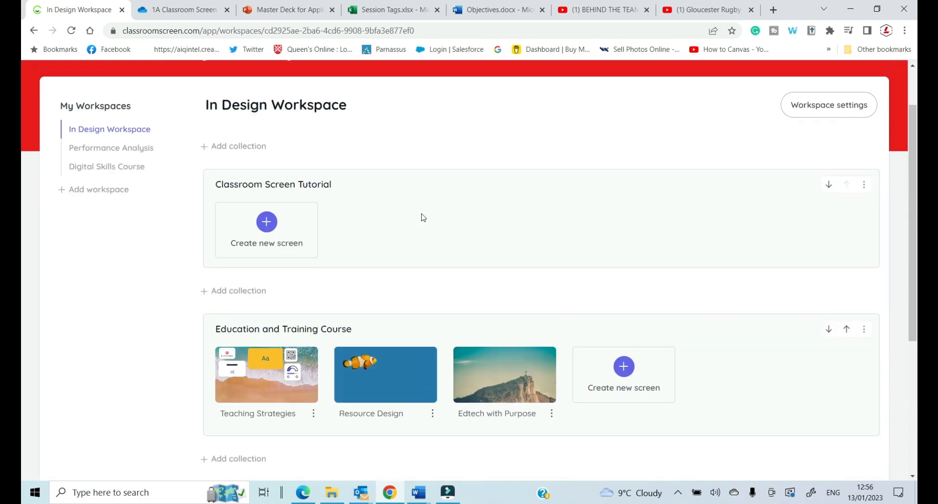
scroll(423, 218, "down", 1)
scroll(423, 218, "down", 2)
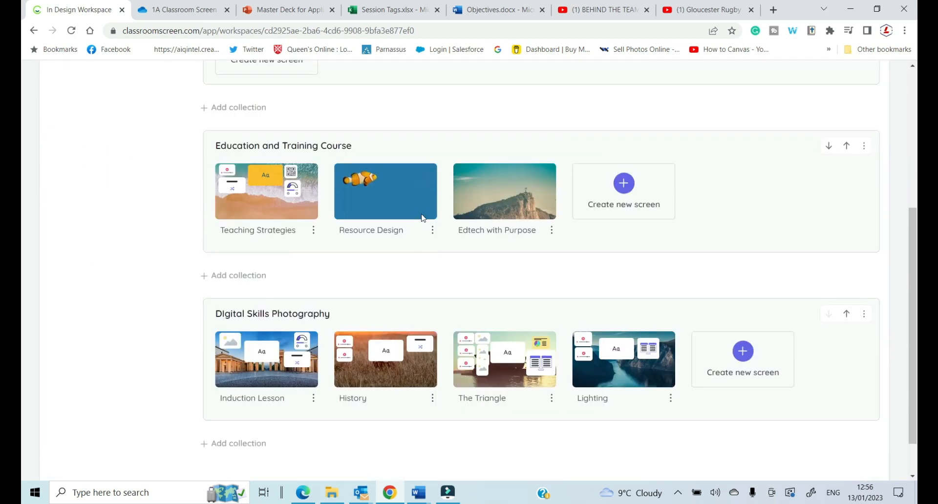
scroll(428, 216, "up", 5)
left_click(266, 289)
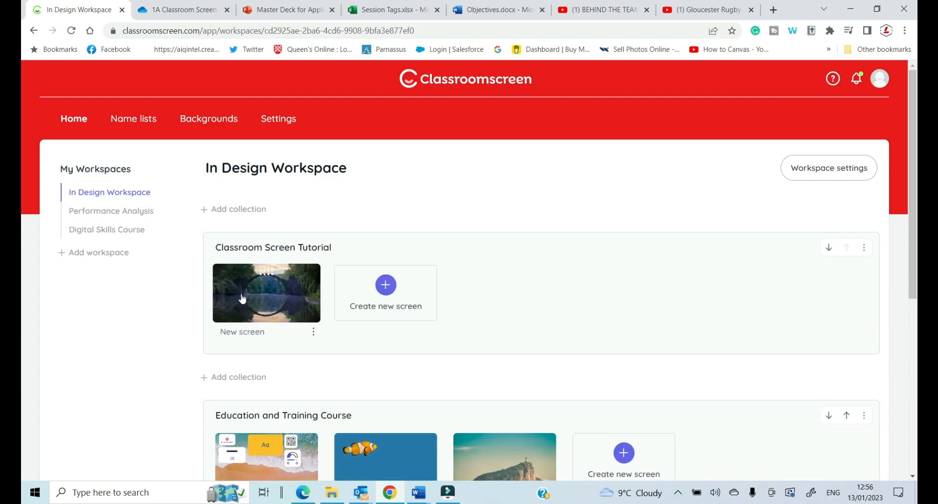
left_click(243, 301)
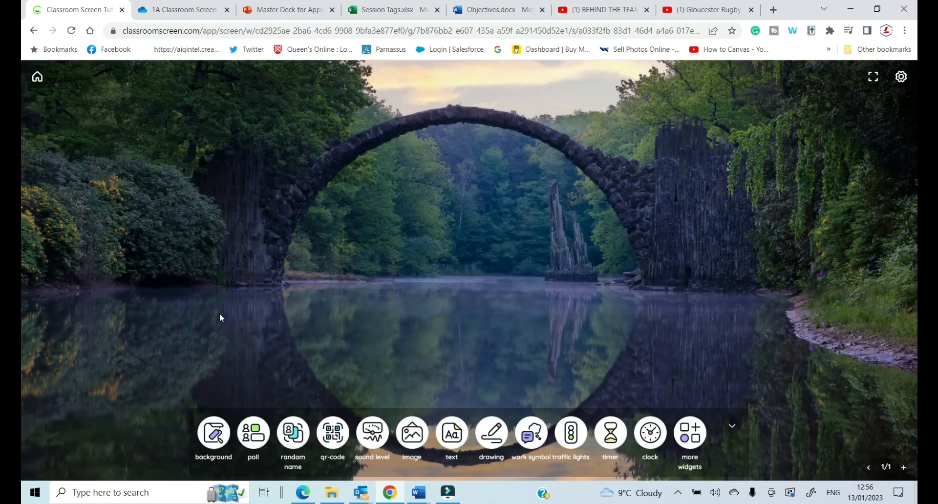
Change the screen background to the plain dark slate colour and try hiding and restoring the widget bar
left_click(212, 438)
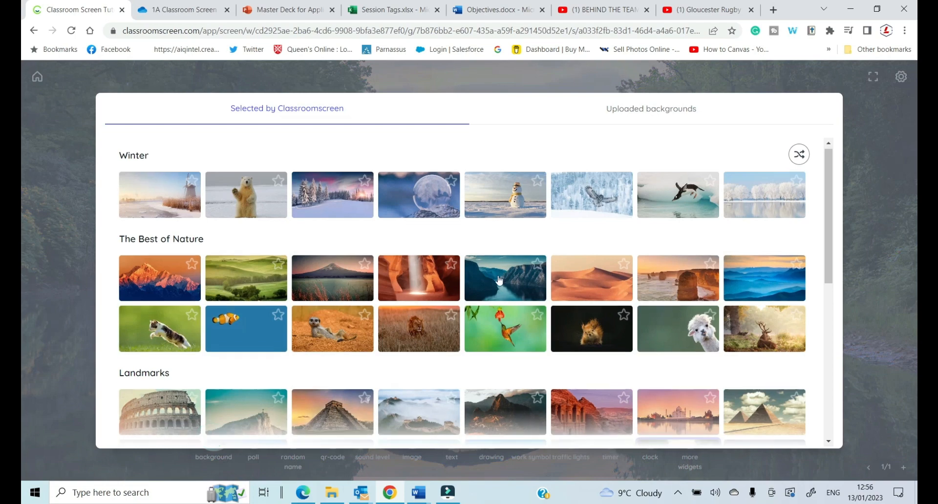
scroll(387, 290, "down", 8)
left_click(333, 359)
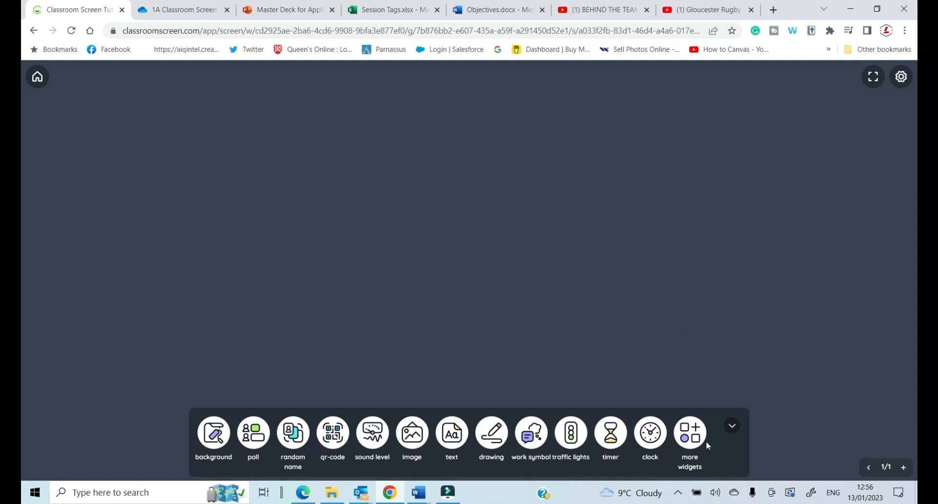
left_click(733, 426)
left_click(468, 472)
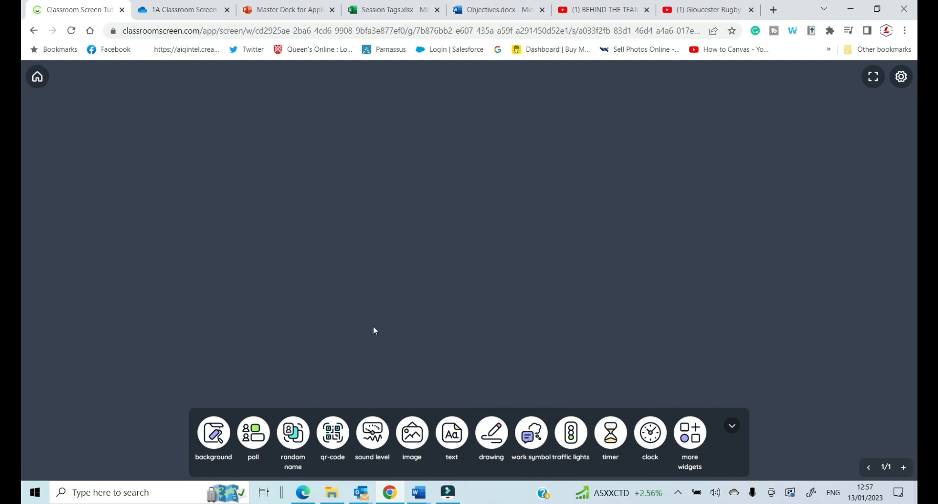
Add a text widget, paste the copied lesson objectives into it, and check its extra options
left_click(453, 439)
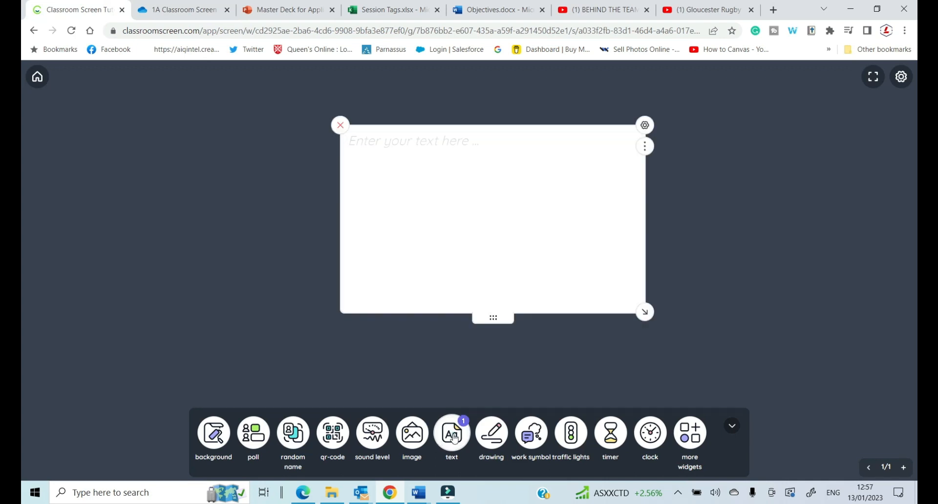
right_click(396, 147)
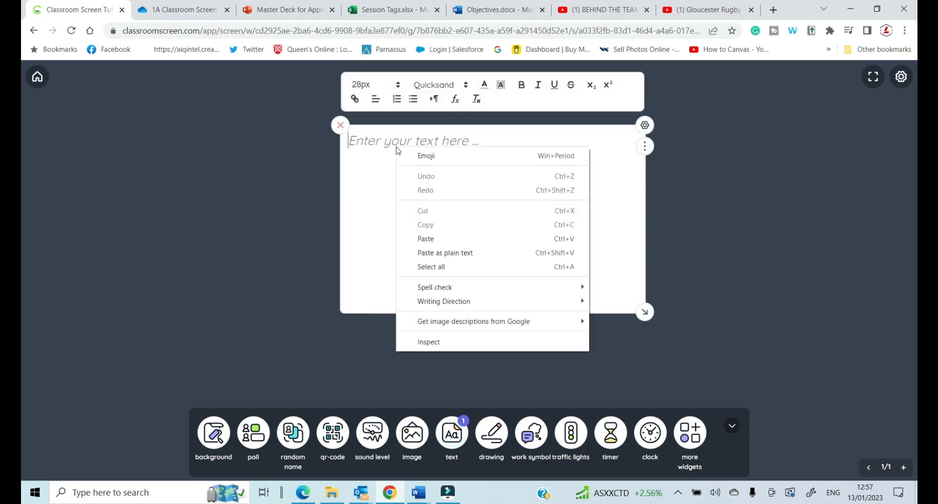
left_click(442, 239)
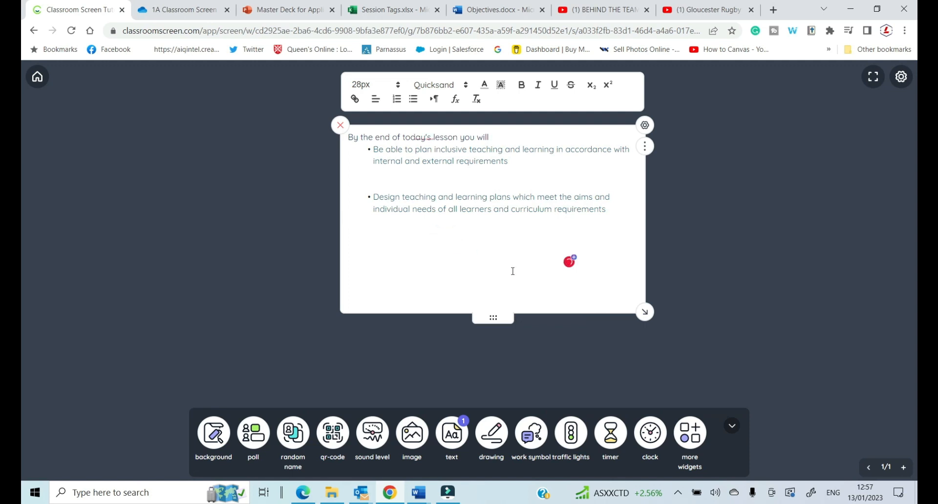
left_click(649, 151)
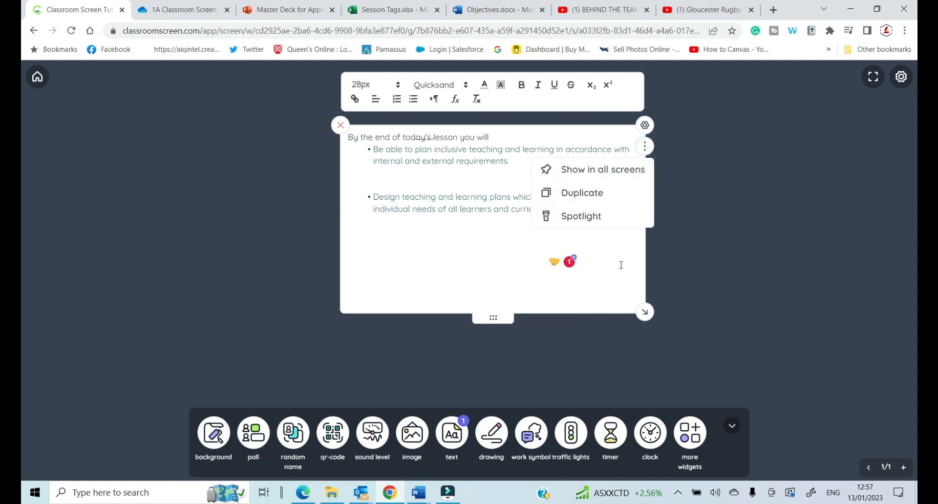
left_click(620, 266)
Give the objectives text widget the amber colour theme and shrink it to fit its text more closely
left_click(645, 125)
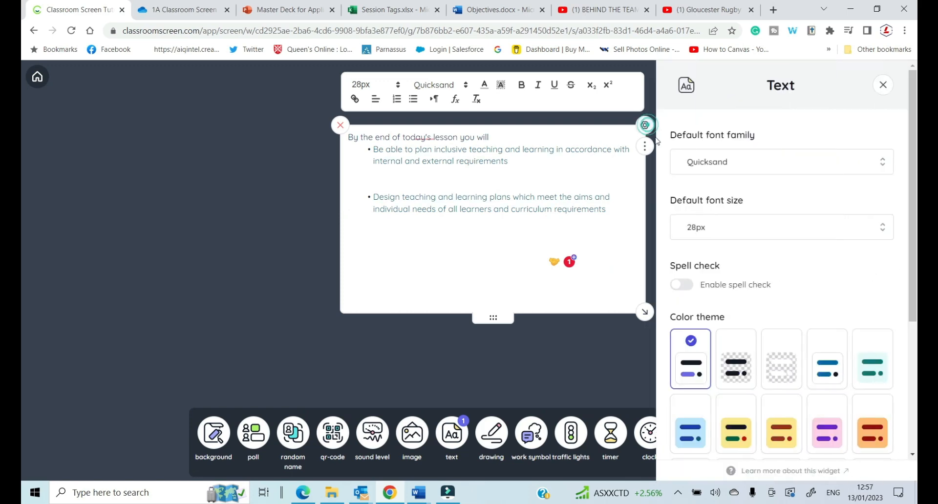
scroll(845, 374, "down", 1)
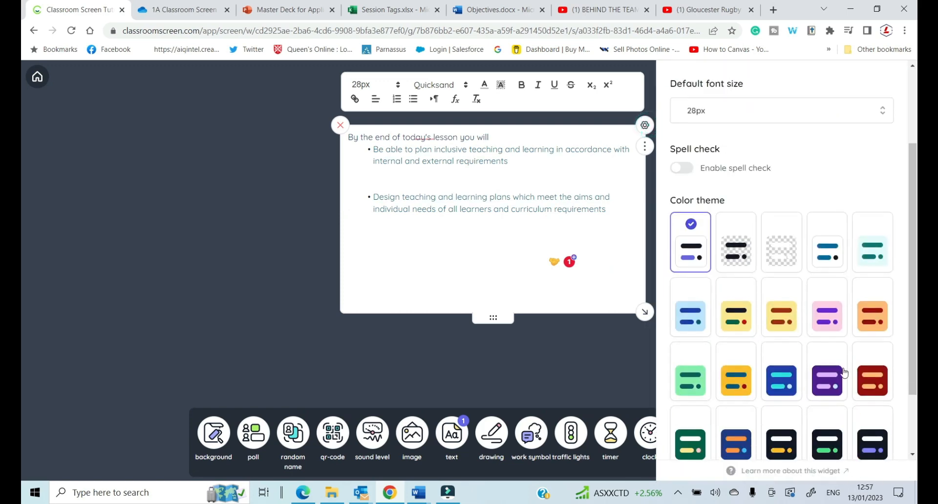
left_click(879, 381)
left_click(882, 300)
left_click(737, 386)
left_click(609, 371)
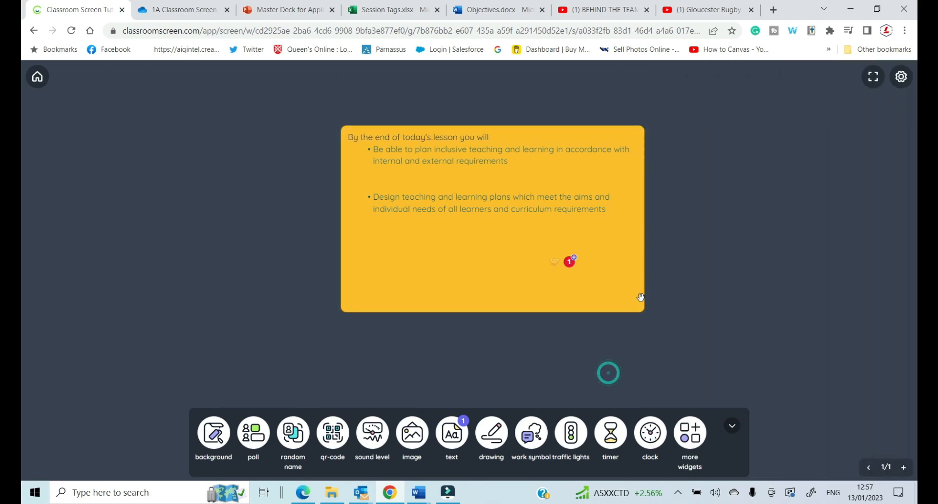
left_click_drag(644, 311, 594, 267)
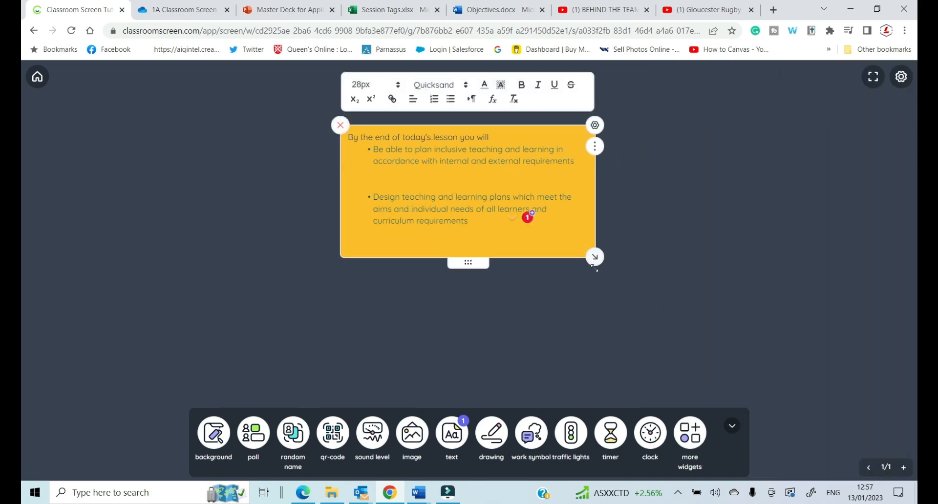
Add a video widget from the additional widgets
left_click(731, 426)
left_click(468, 465)
left_click(695, 445)
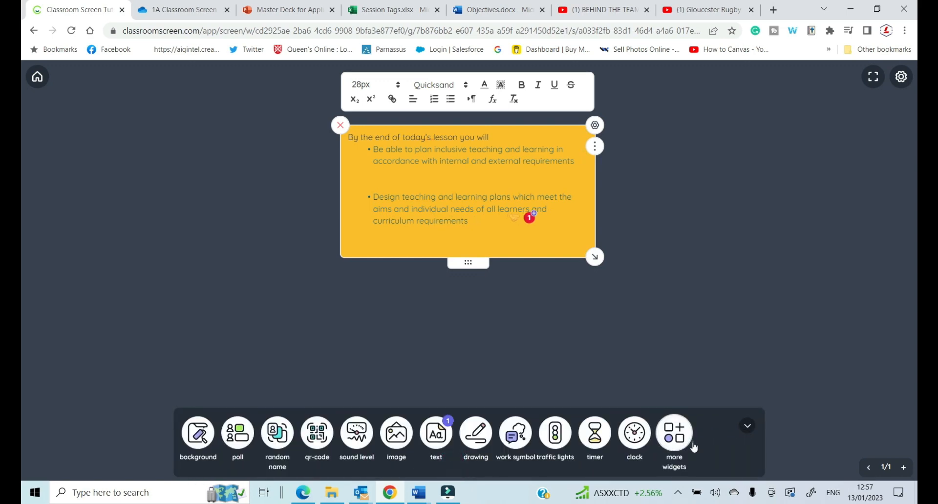
left_click(462, 436)
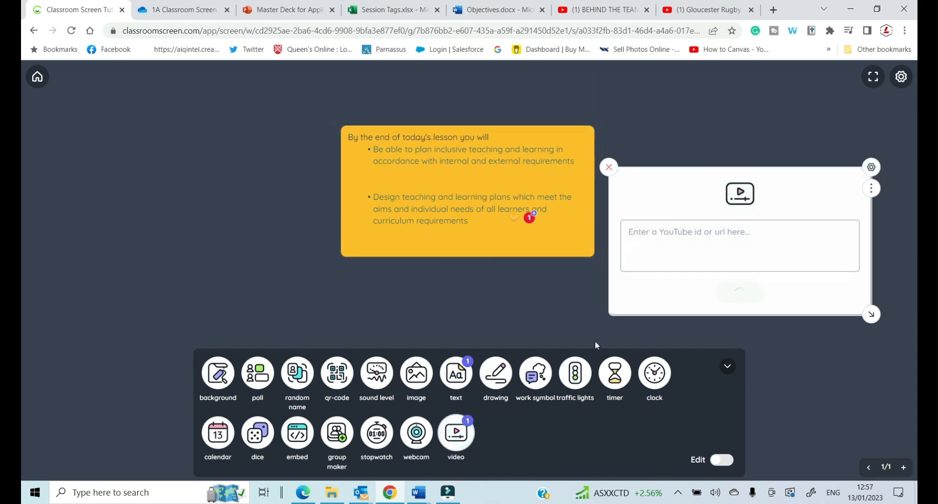
Copy the link of the BEHIND THE TEAM YouTube video from its open page and load it in the video widget
left_click(594, 12)
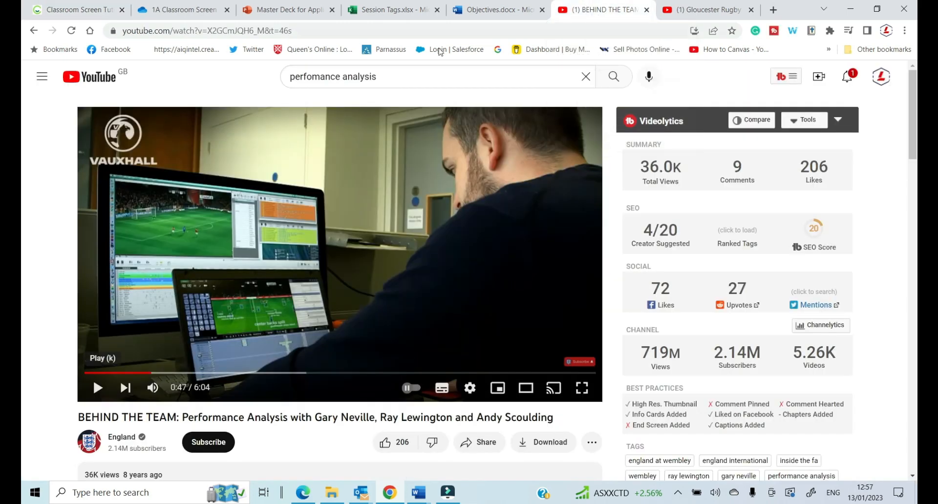
left_click(258, 30)
key("ctrl+c")
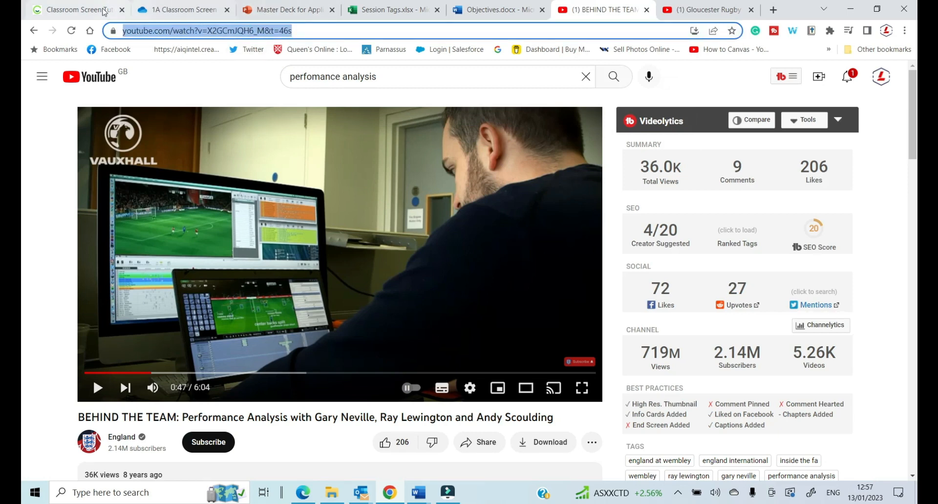
left_click(63, 6)
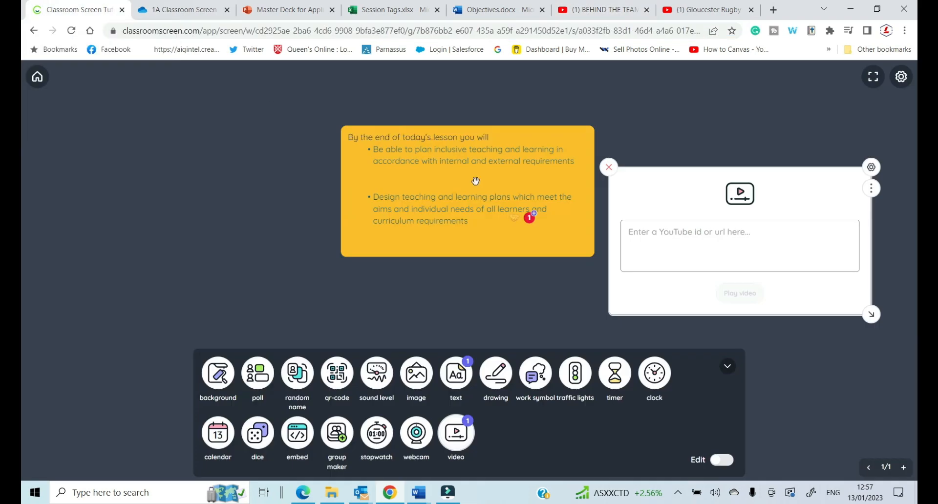
left_click(689, 234)
key("ctrl+v")
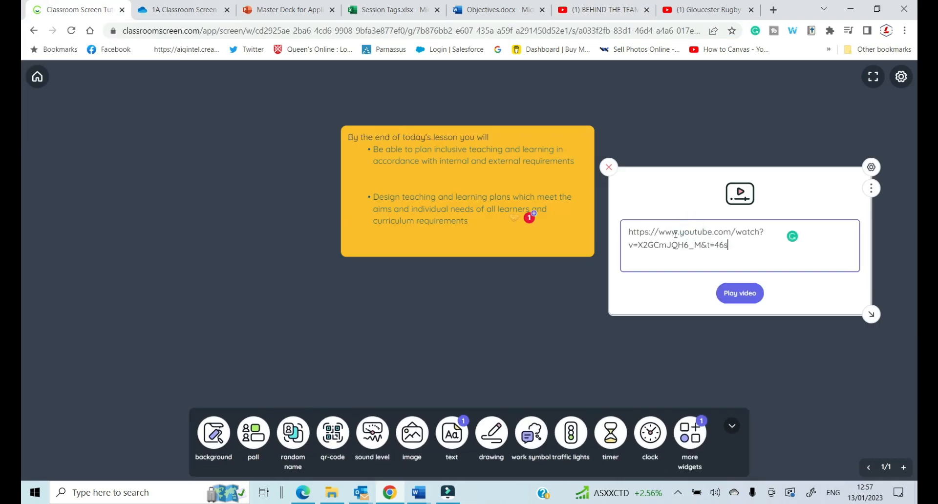
left_click(751, 299)
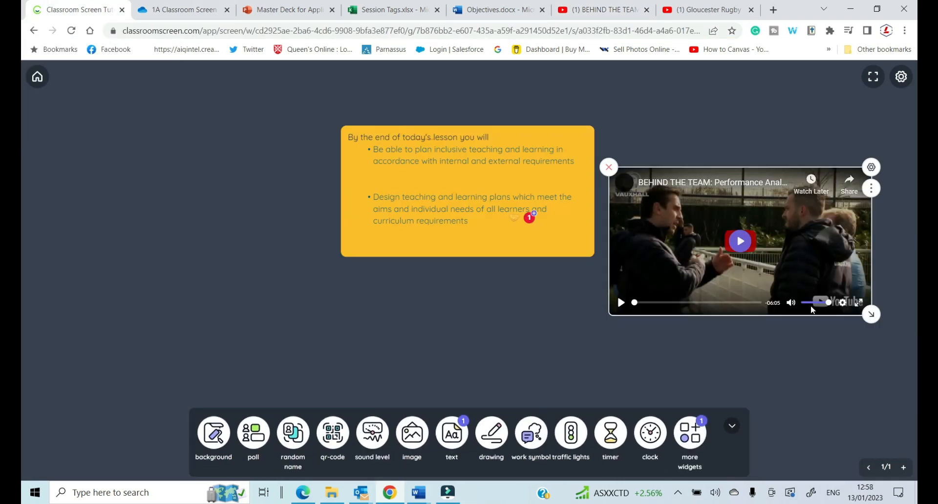
Move the BEHIND THE TEAM video to the canvas's upper-left corner, then test its playback and pause it
left_click_drag(779, 168, 205, 101)
left_click(47, 236)
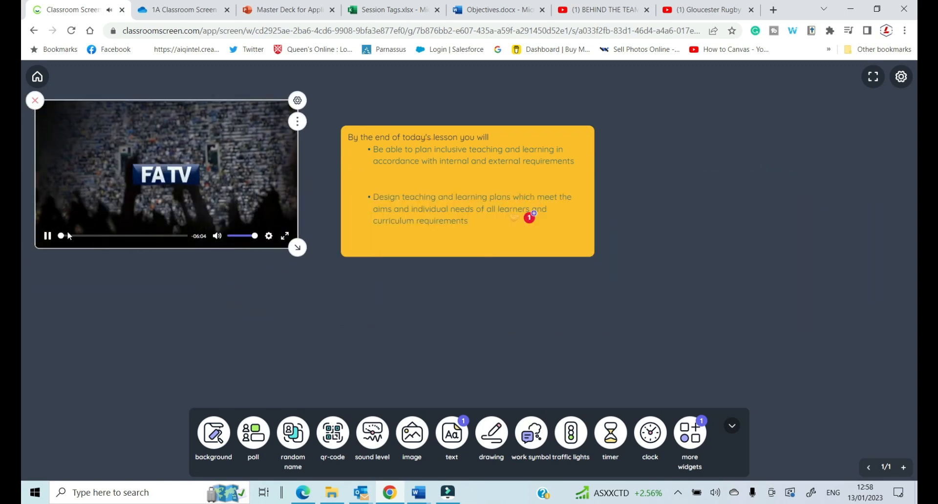
left_click(47, 236)
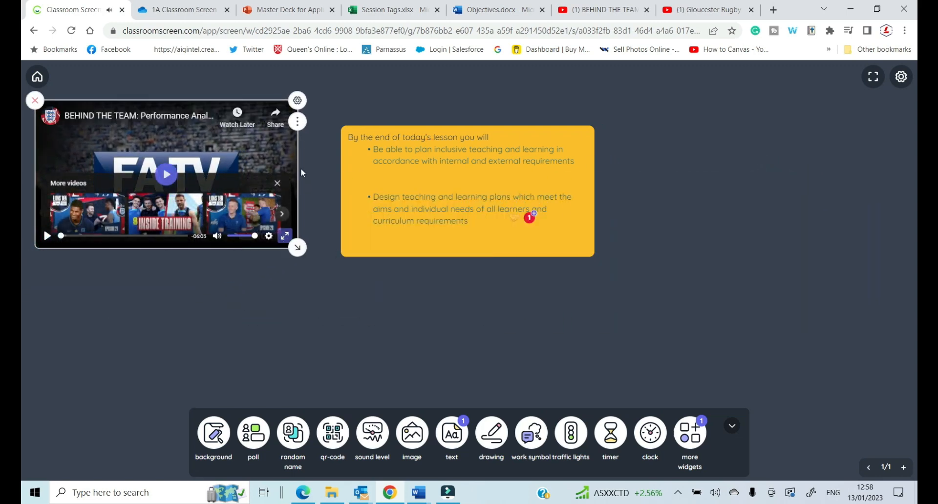
View the BEHIND THE TEAM video in spotlight mode and in full screen, returning to the canvas after each
left_click(299, 123)
left_click(278, 167)
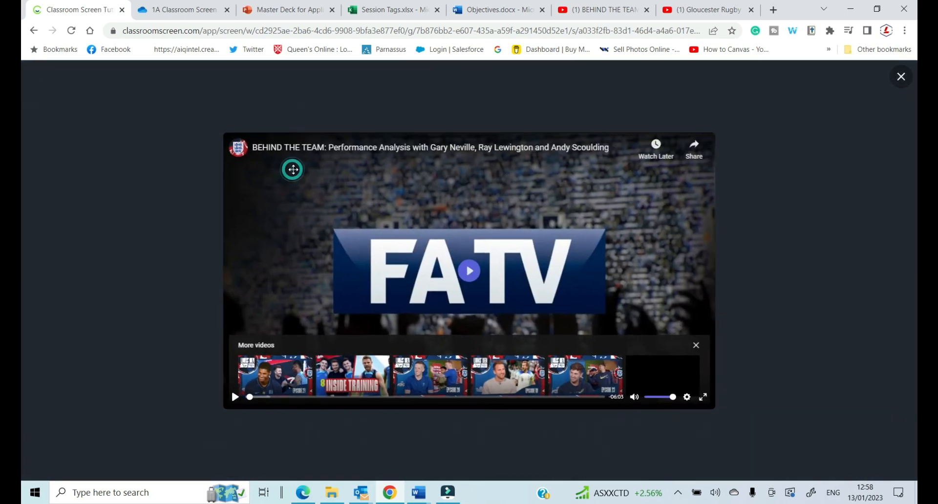
left_click(901, 76)
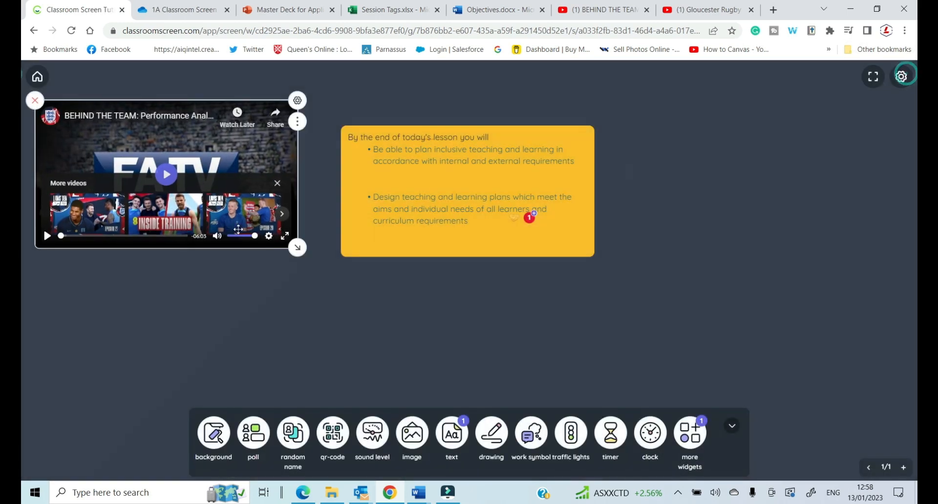
left_click(285, 237)
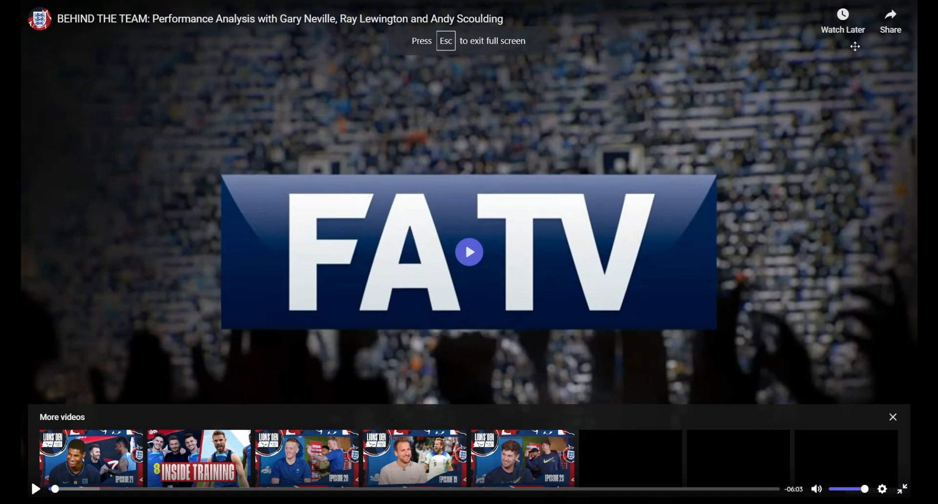
key("Escape")
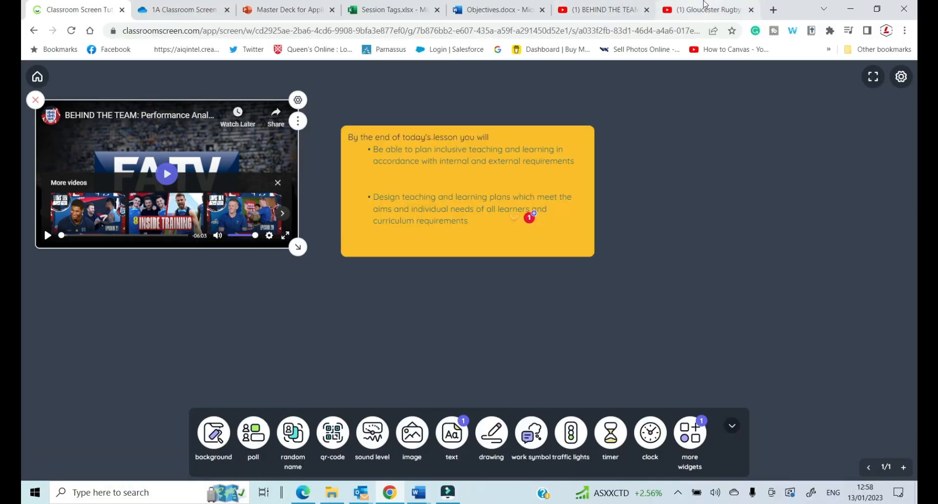
Load the Gloucester Rugby video in a second widget, test it below the first video, and shrink both into a small column
left_click(741, 297)
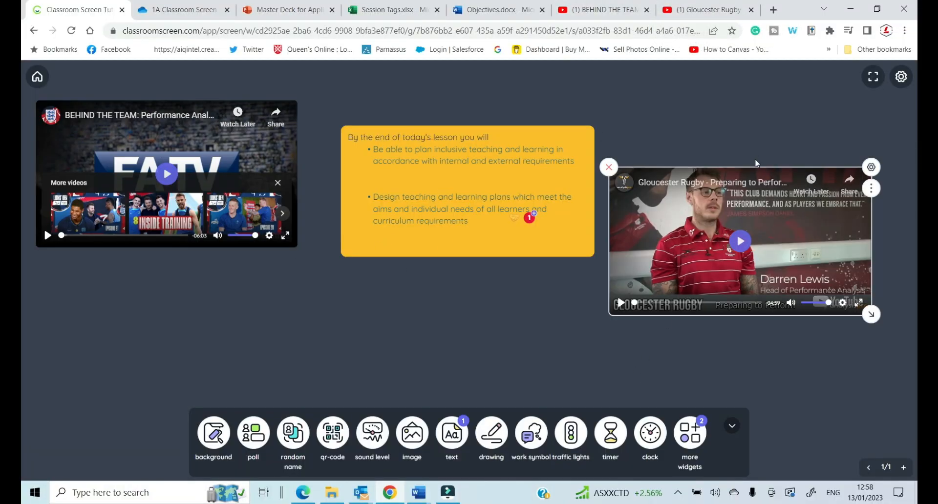
left_click_drag(759, 170, 145, 267)
left_click(100, 385)
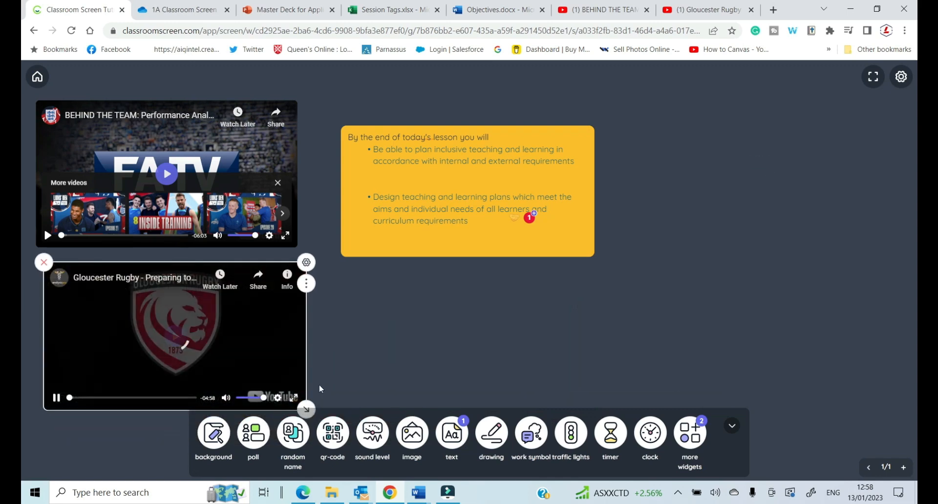
left_click(57, 399)
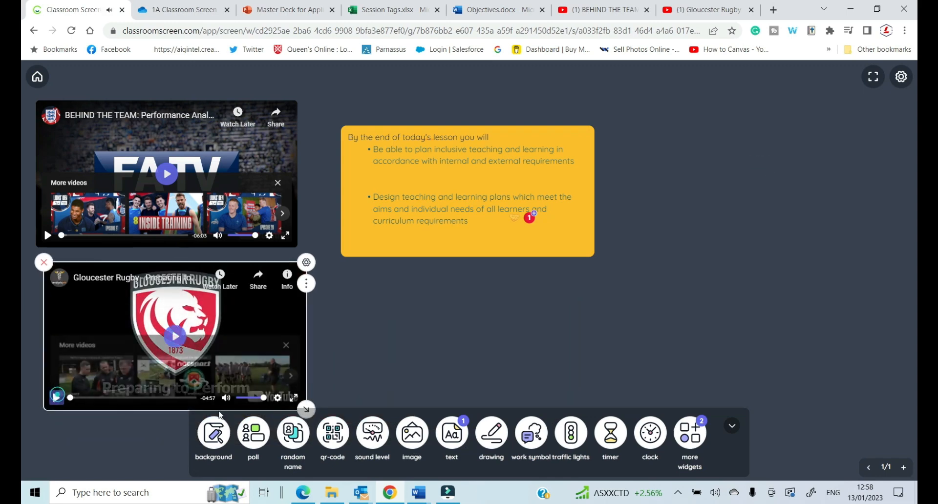
left_click_drag(306, 409, 195, 352)
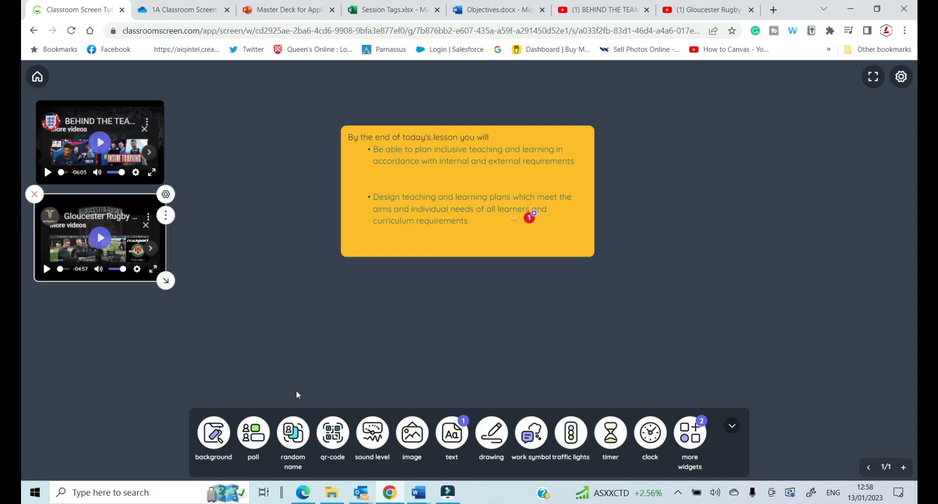
Add a poll widget of the multiple-choice type, keeping its default question and four answer options
left_click(251, 437)
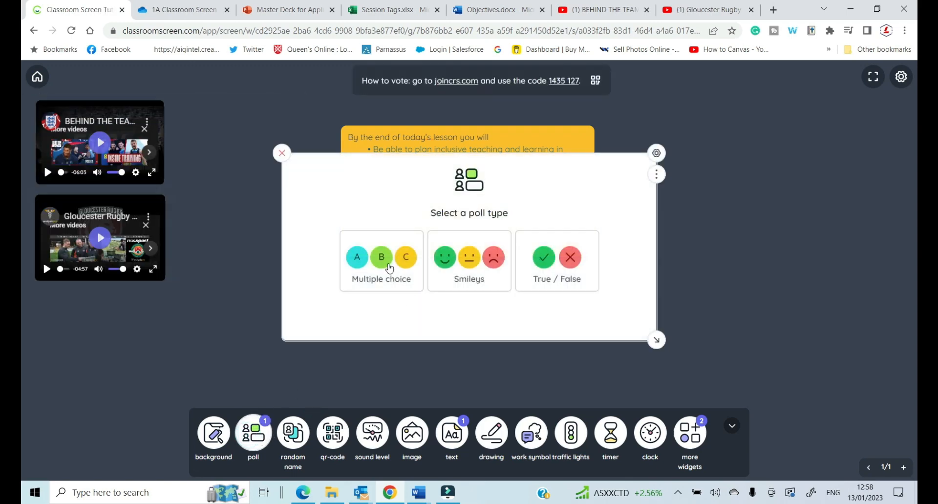
left_click(389, 268)
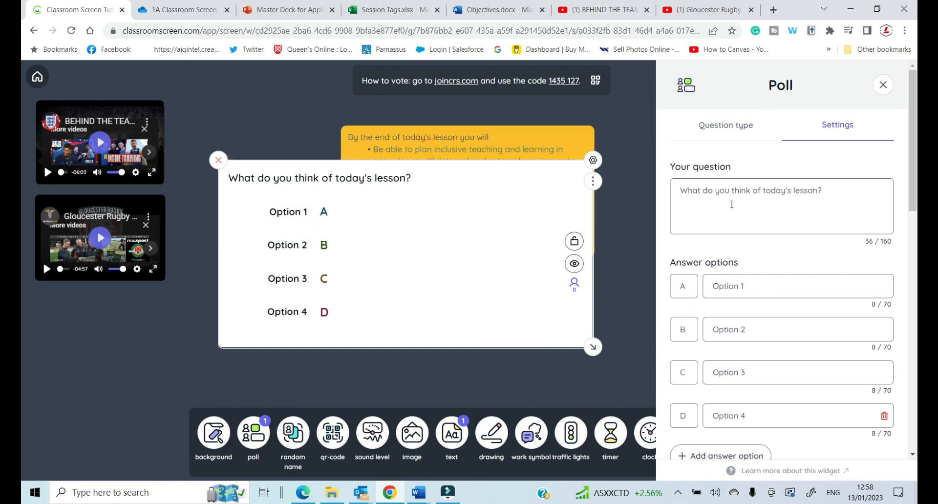
left_click(624, 303)
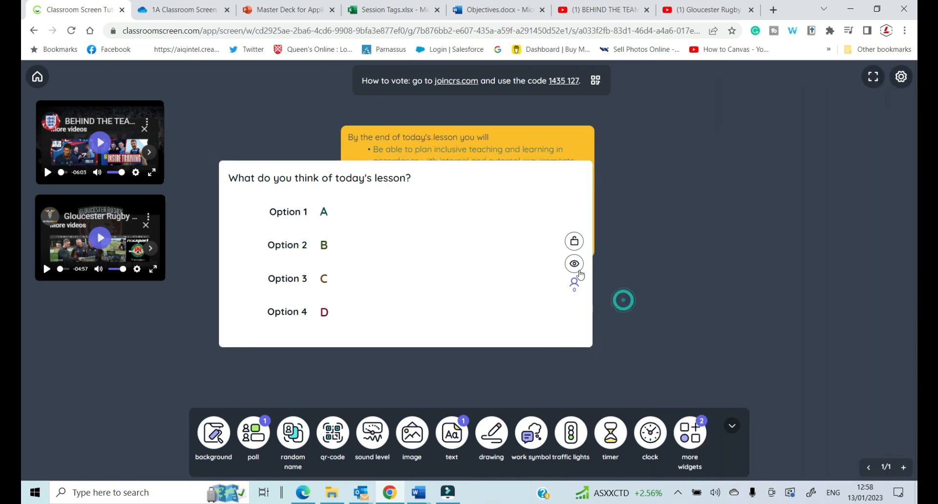
Give the poll the blue colour theme with cyan text
left_click(593, 182)
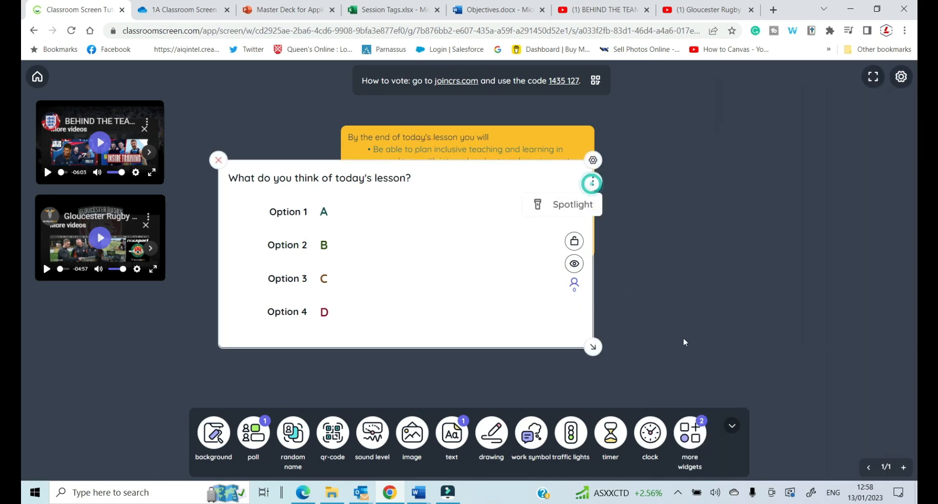
left_click(594, 160)
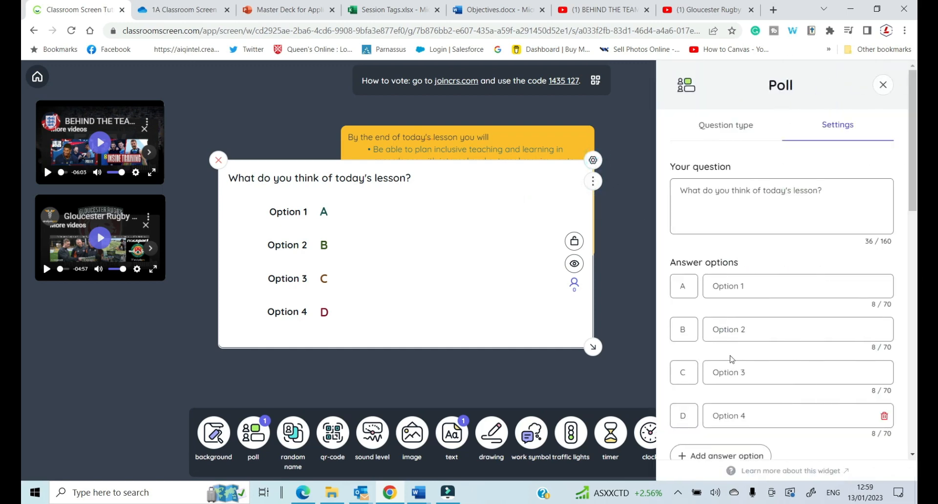
scroll(728, 333, "down", 12)
left_click(771, 299)
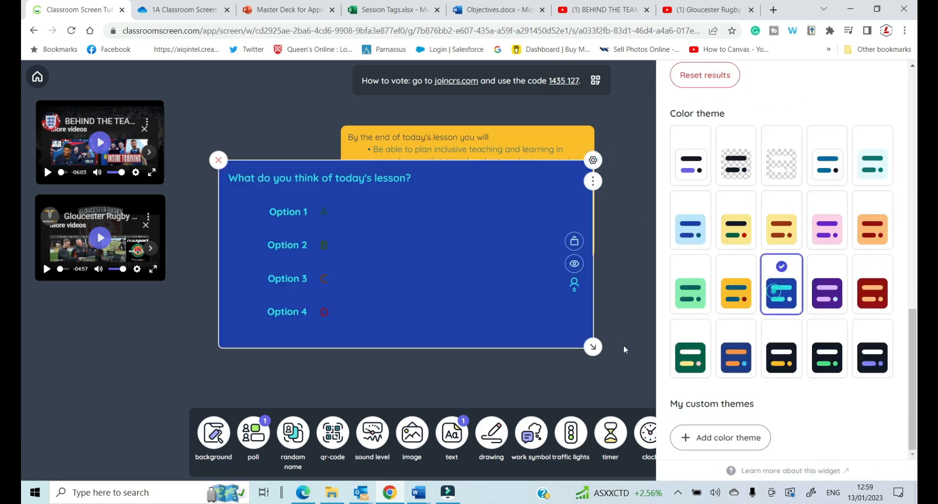
left_click(632, 306)
Shrink the poll and place it in the canvas's upper-right corner, then view the enlarged voting QR code and close it
left_click(444, 282)
left_click_drag(595, 344, 387, 365)
left_click_drag(340, 274, 770, 195)
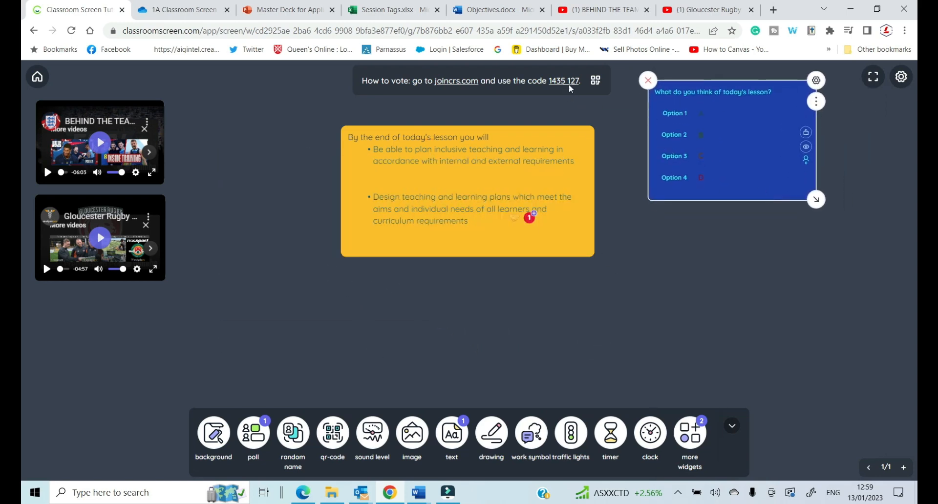
left_click(596, 82)
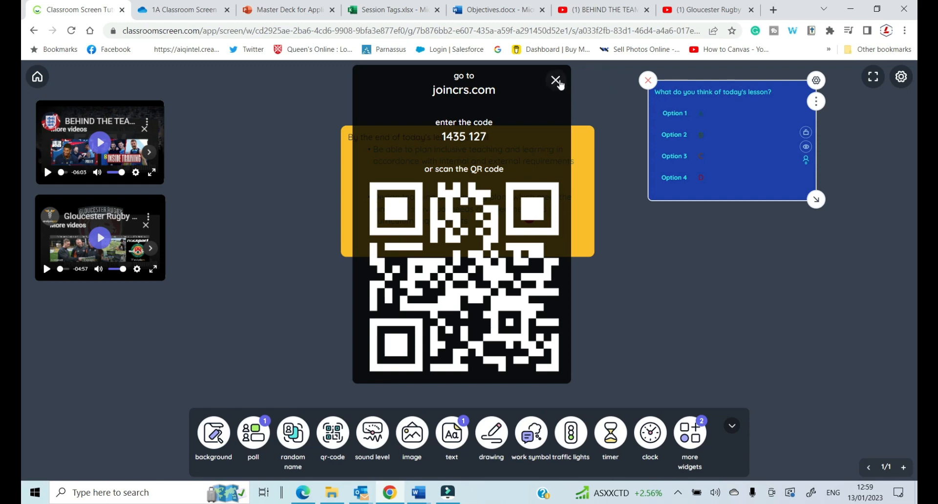
left_click(556, 82)
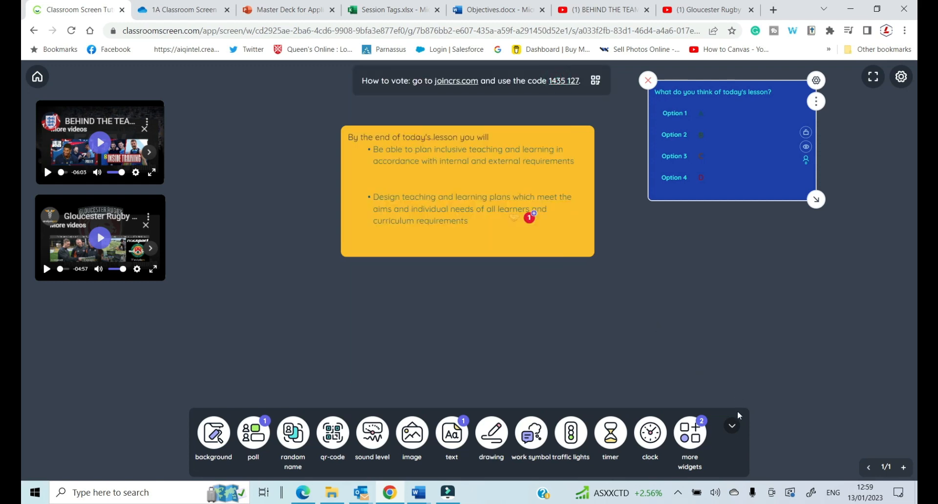
Add a group maker widget and load the saved list of names into it
left_click(732, 425)
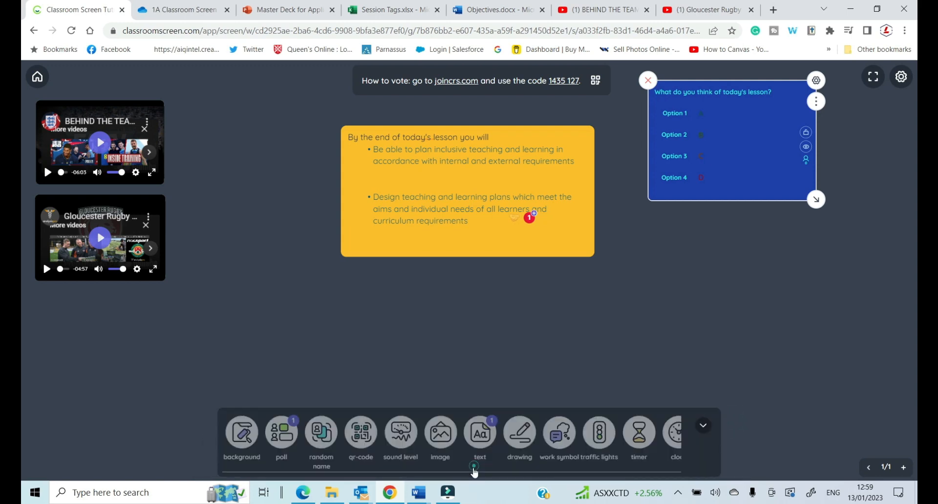
left_click(694, 440)
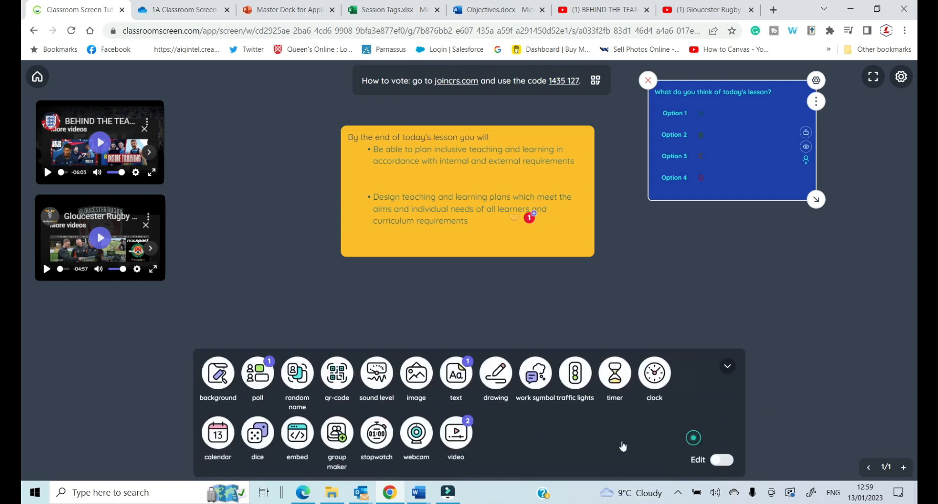
left_click(339, 436)
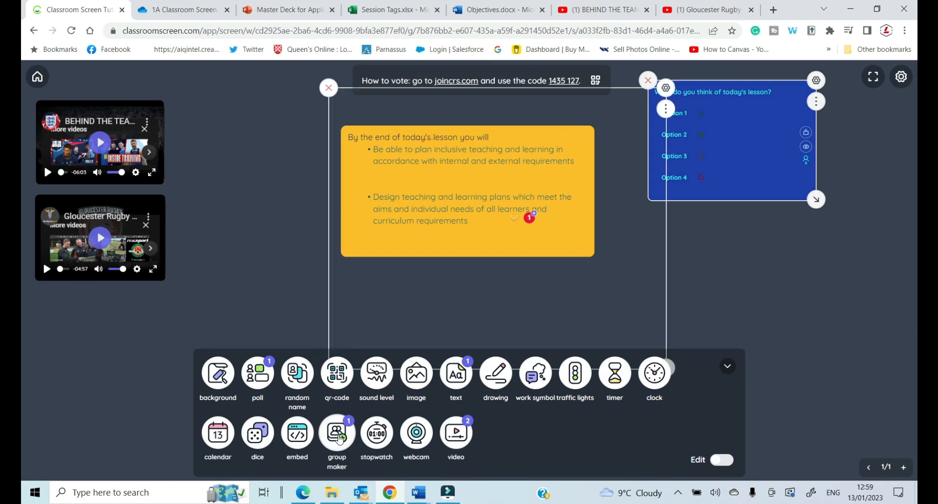
left_click(520, 271)
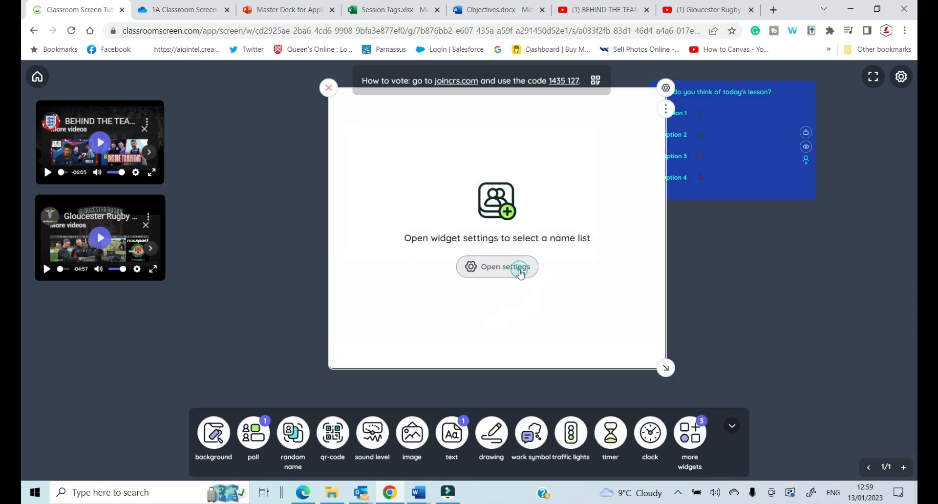
left_click(804, 196)
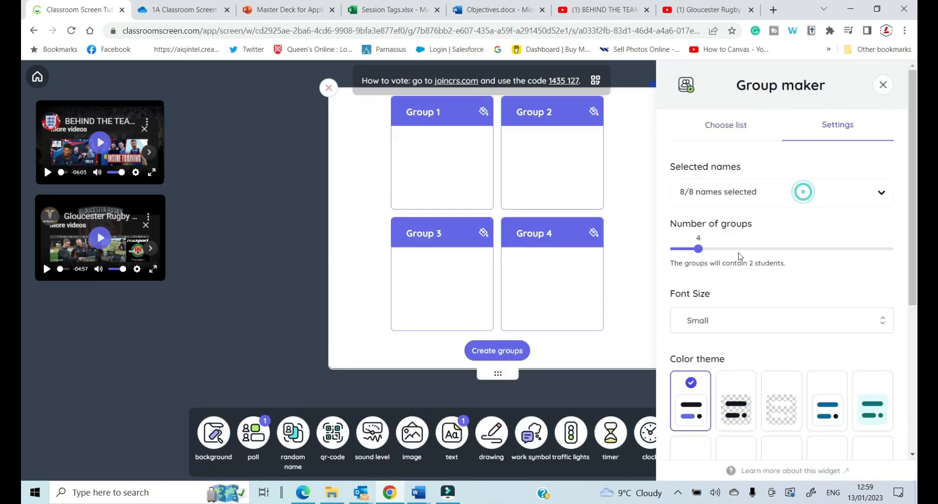
Set the group maker to 3 groups and apply the pale teal colour theme
mouse_move(700, 249)
left_mouse_down()
mouse_move(724, 253)
mouse_move(695, 254)
left_mouse_up()
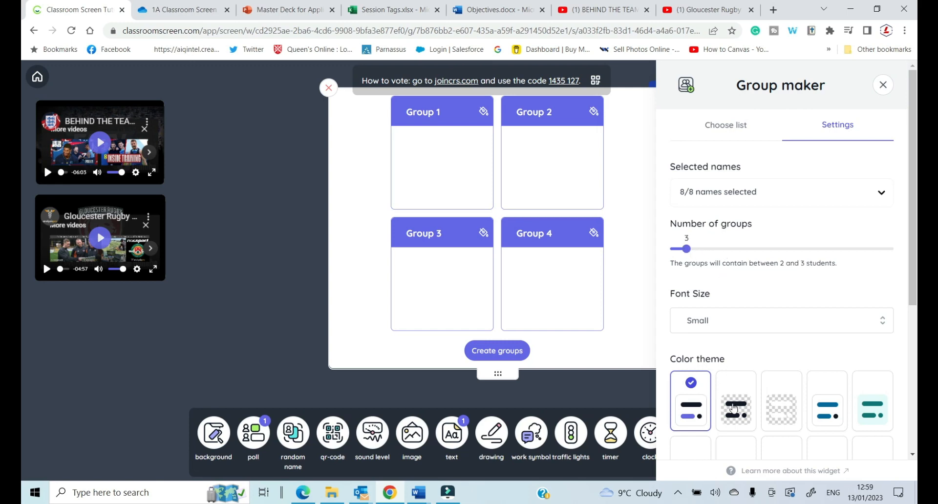
left_click(873, 403)
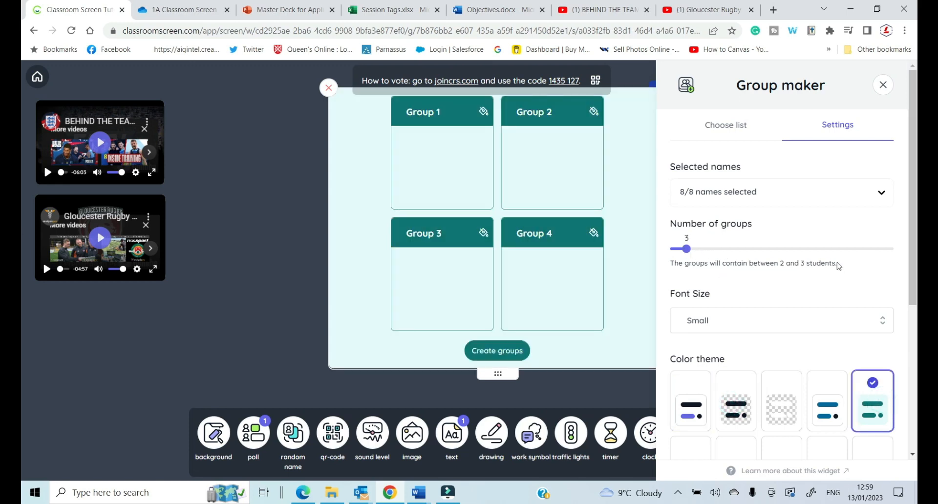
left_click(645, 393)
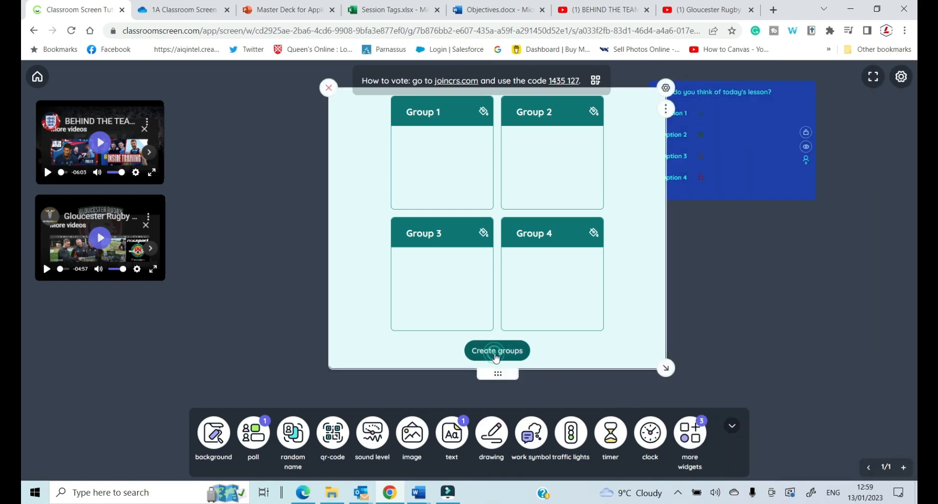
Create the groups and shuffle them once, then shrink the group maker and place it below the poll
left_click(505, 350)
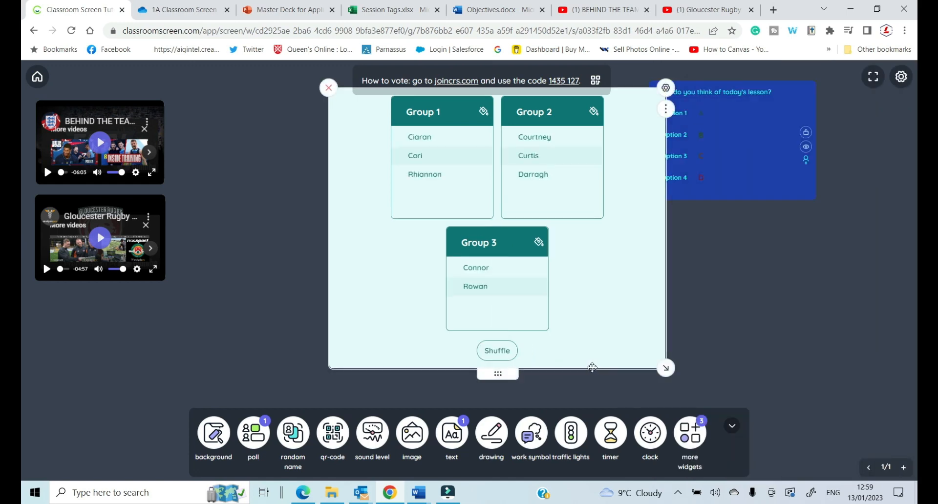
left_click(503, 357)
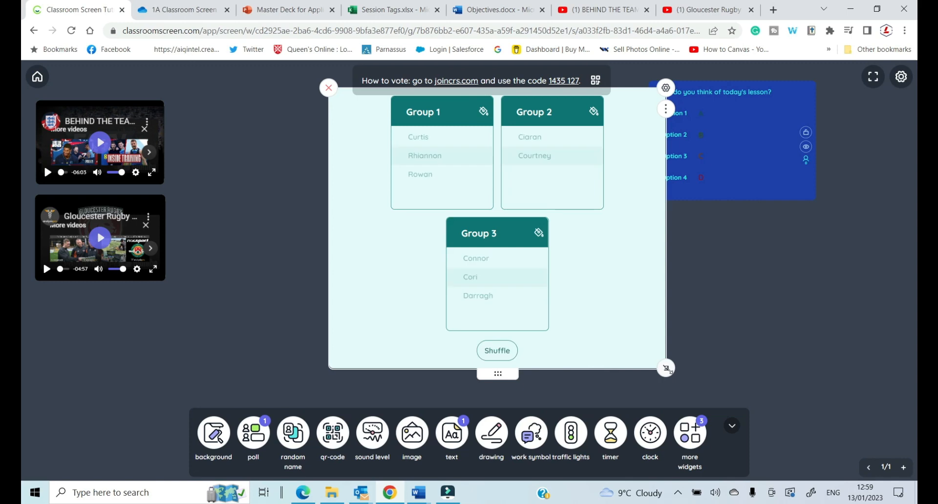
left_click_drag(666, 368, 586, 310)
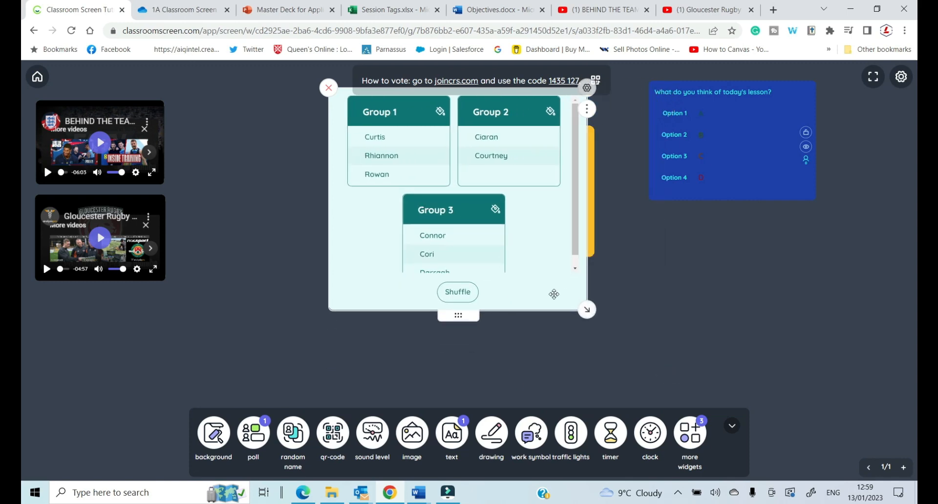
left_click_drag(468, 318, 786, 442)
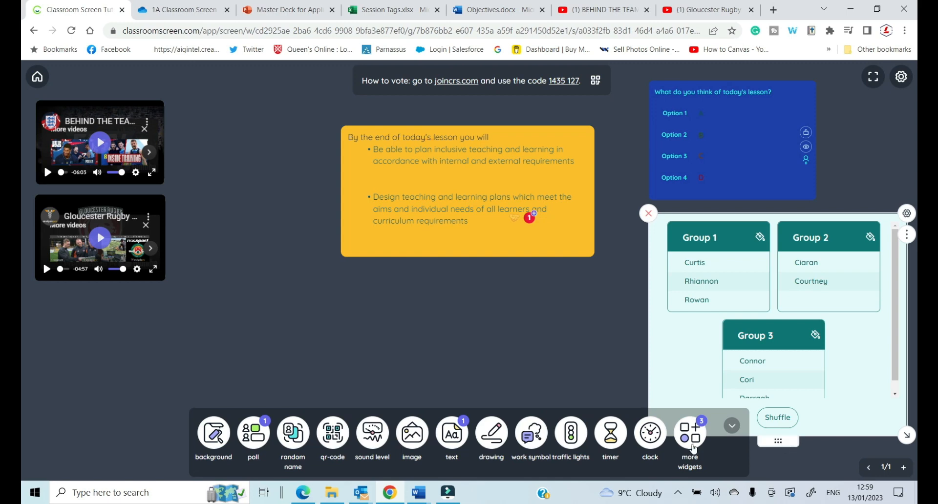
Add a QR code widget, then open bbc.co.uk in a new browser tab and copy its address
left_click(693, 436)
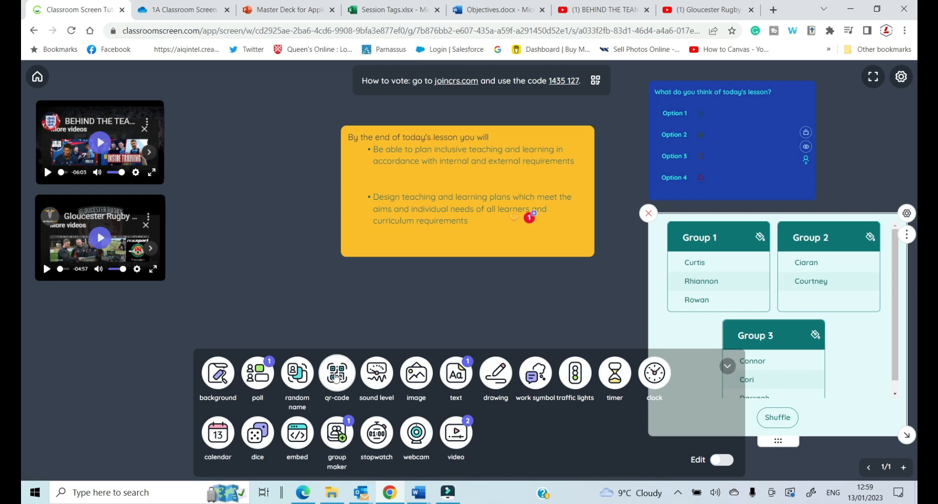
left_click(336, 375)
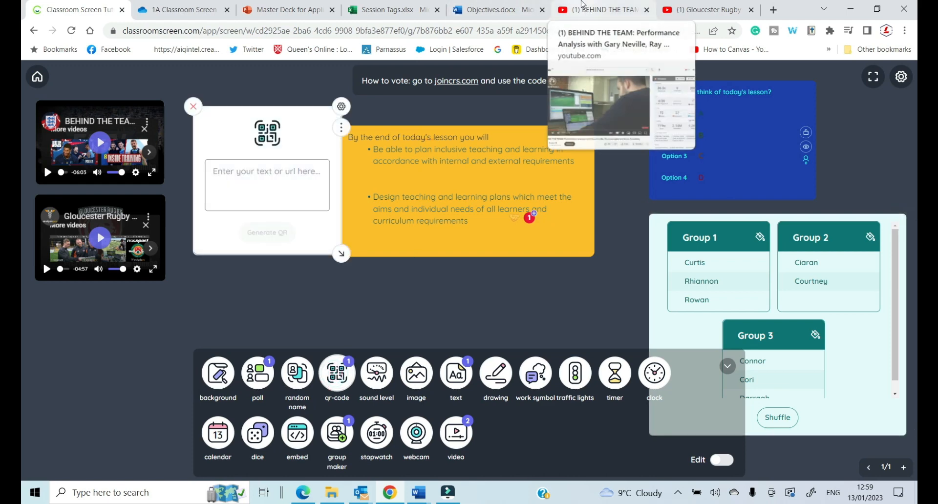
left_click(766, 15)
type("bbc.co.uk")
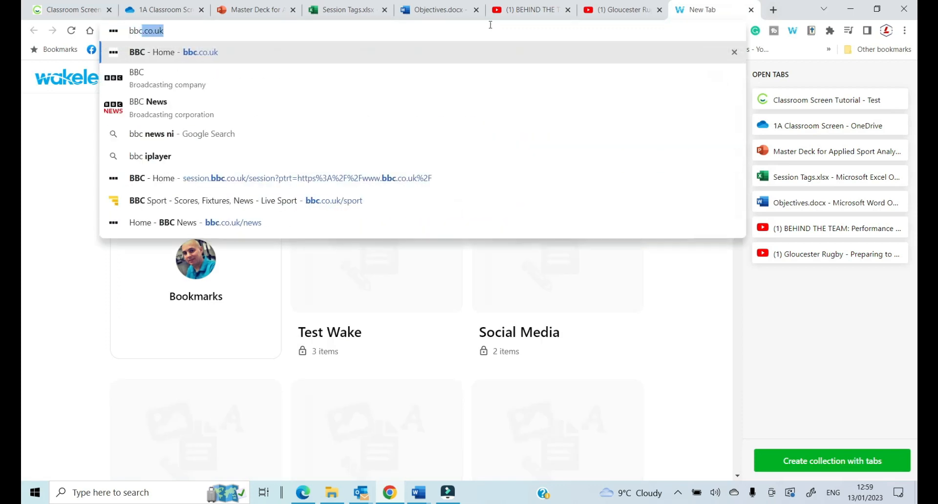
key("Return")
left_click(156, 32)
key("ctrl+c")
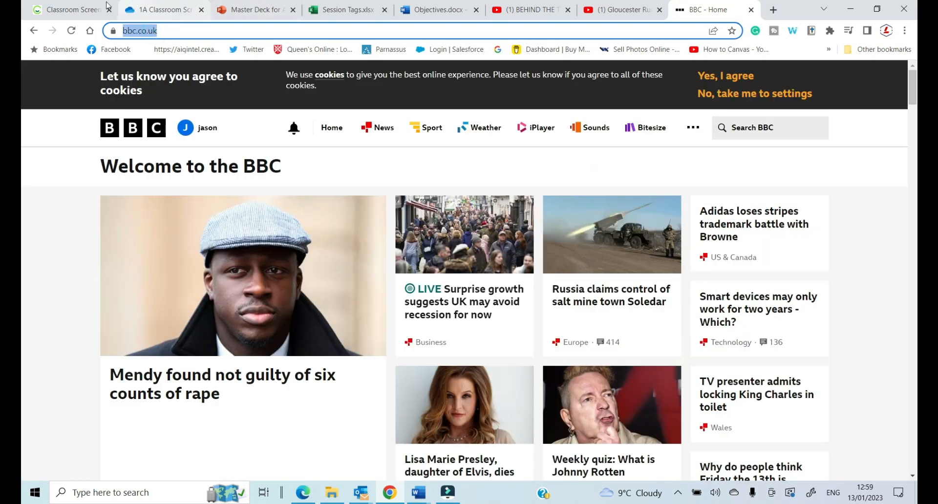
left_click(76, 8)
left_click(239, 171)
key("ctrl+v")
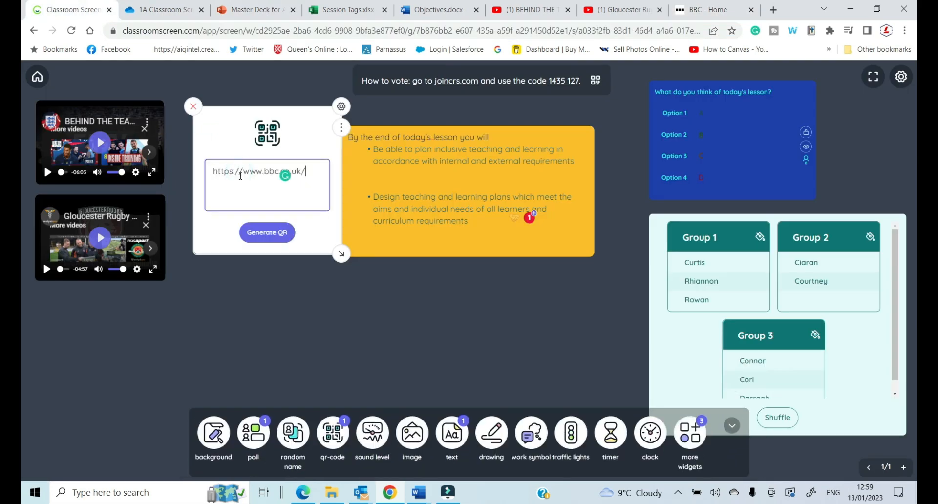
left_click(271, 240)
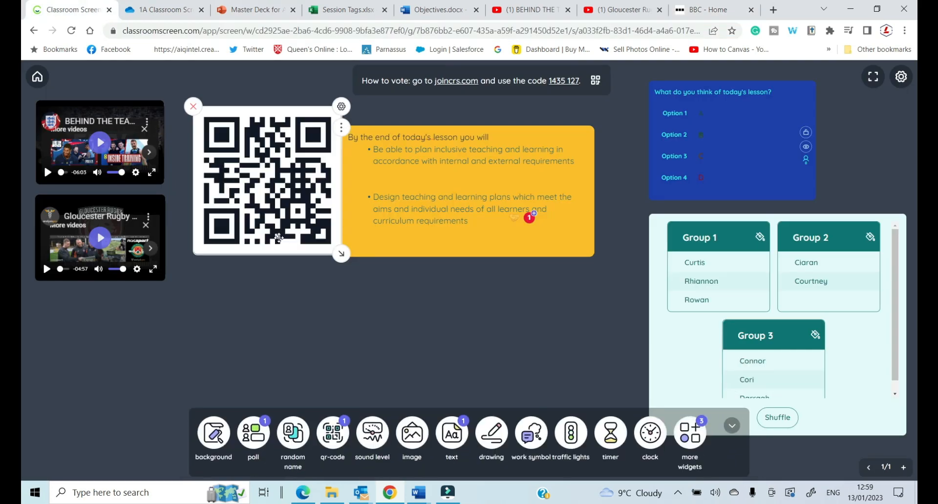
left_click_drag(237, 110, 518, 272)
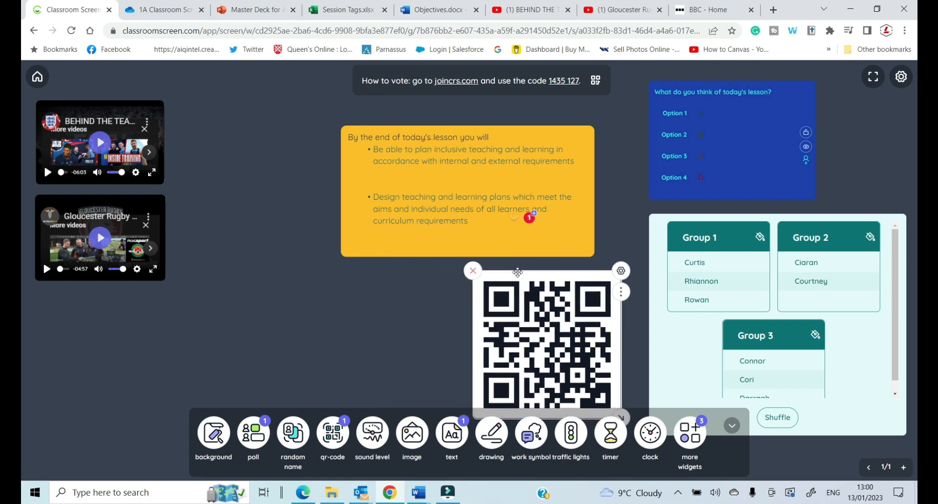
left_click(423, 278)
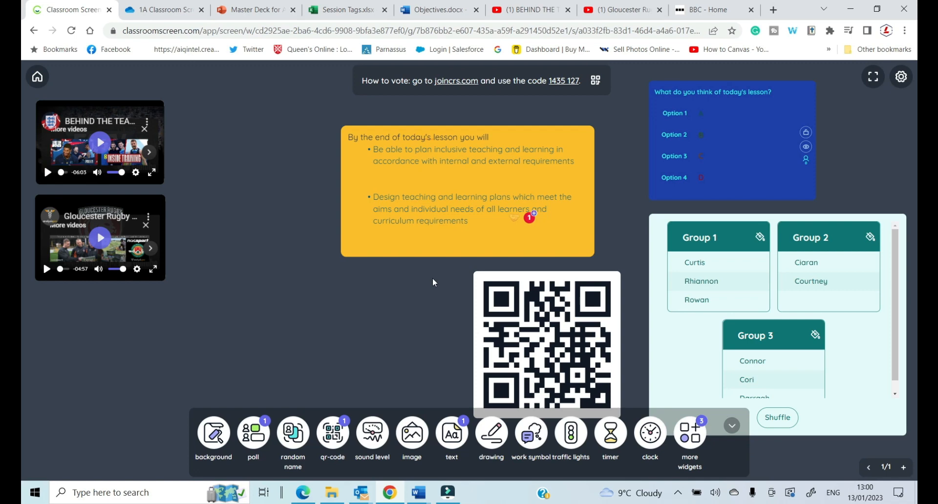
Add an embed widget, then switch to PowerPoint and copy the embed code of the Master Deck for Applied Sport Analysis
left_click(691, 439)
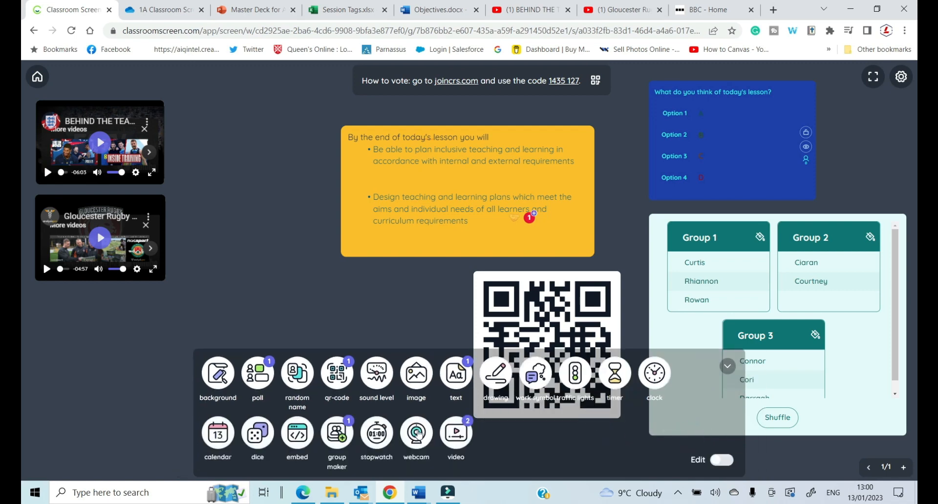
left_click(299, 434)
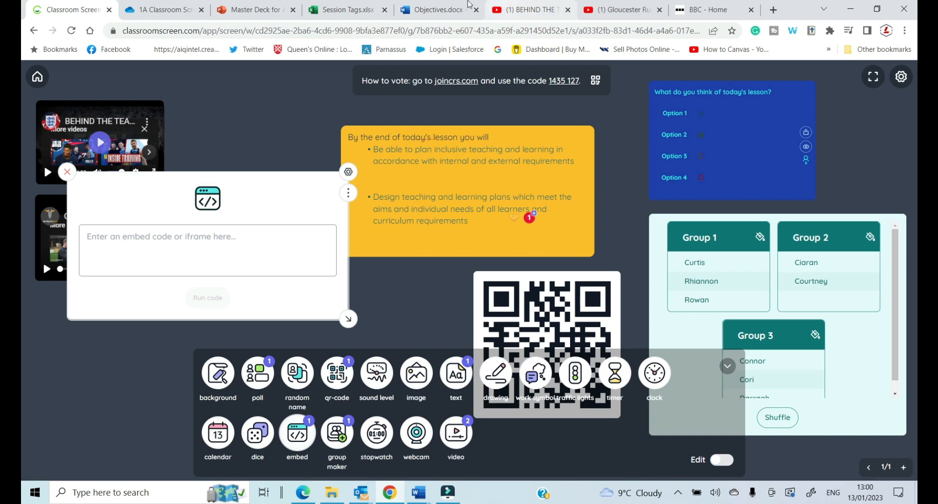
left_click(254, 10)
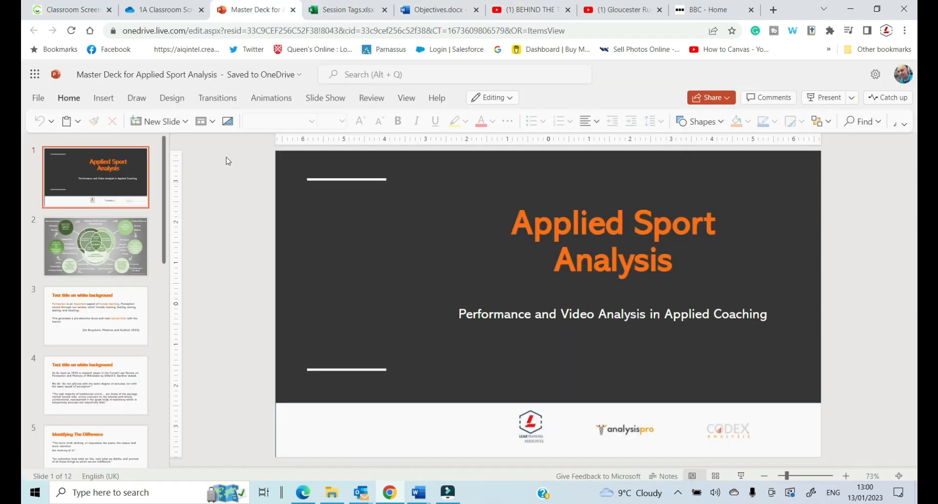
left_click(37, 100)
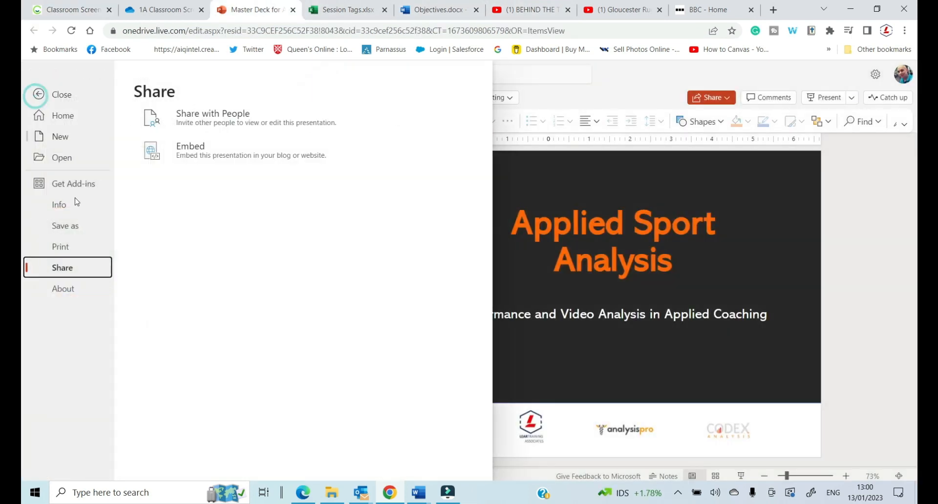
left_click(200, 148)
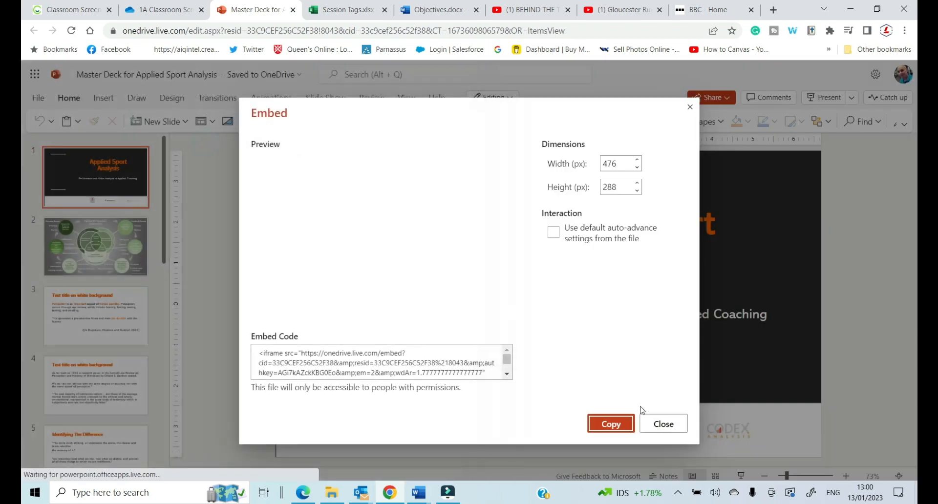
left_click(610, 425)
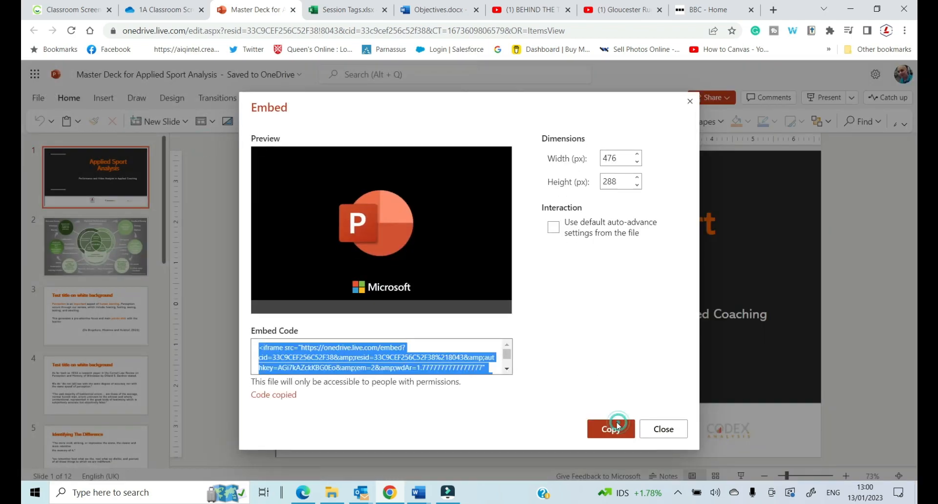
Switch back to Classroomscreen and run the copied PowerPoint embed code in the embed widget
left_click(68, 10)
left_click(221, 240)
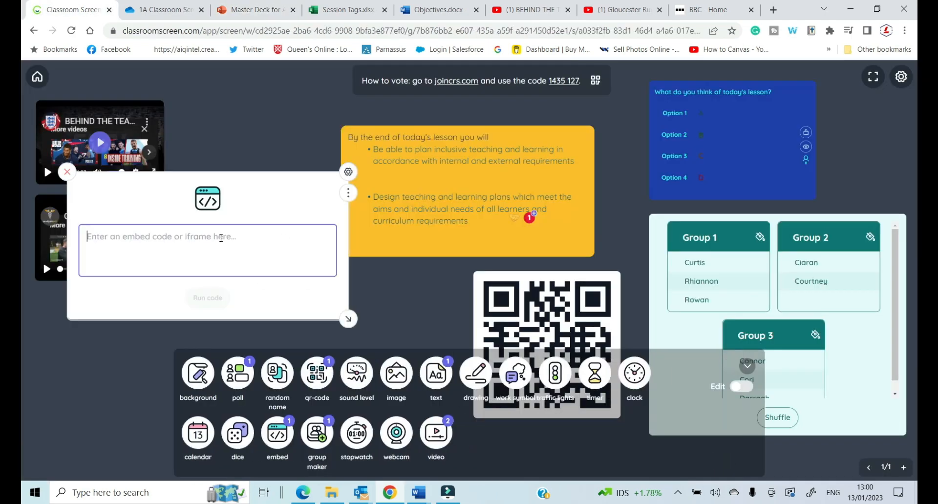
key("ctrl+v")
left_click(207, 298)
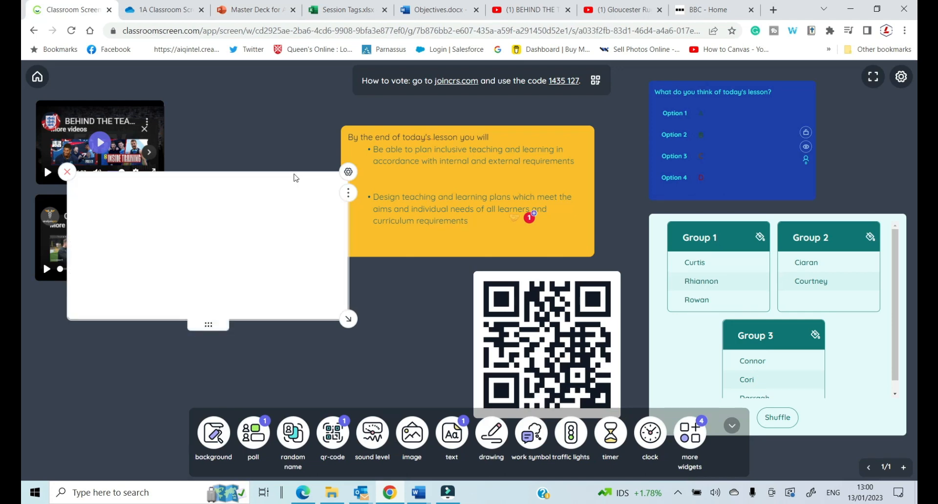
Shrink the embedded Applied Sport Analysis deck and place it below the two videos
left_click_drag(348, 320, 275, 335)
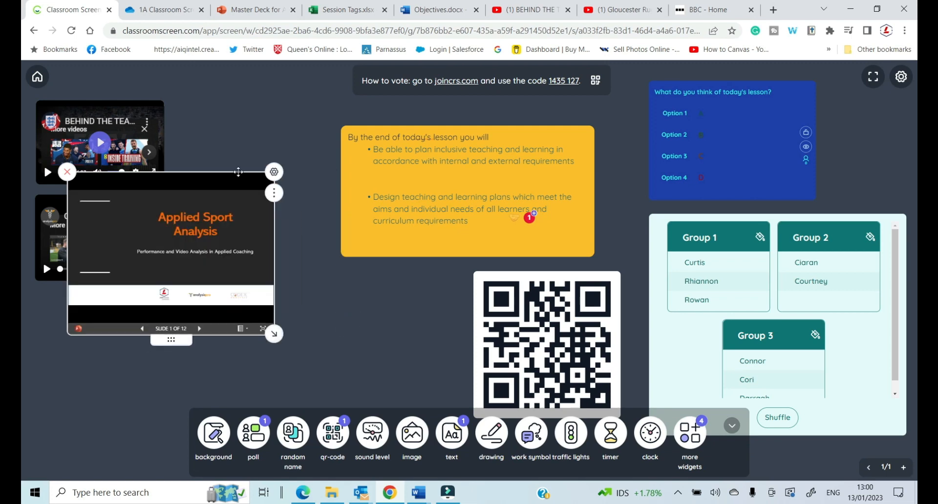
left_click(241, 185)
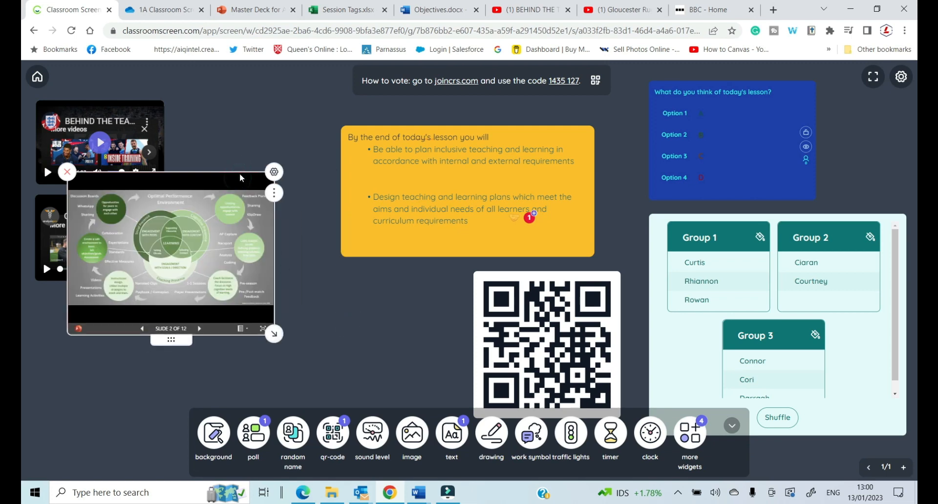
left_click(239, 172)
left_click(179, 340)
left_click_drag(181, 346, 148, 460)
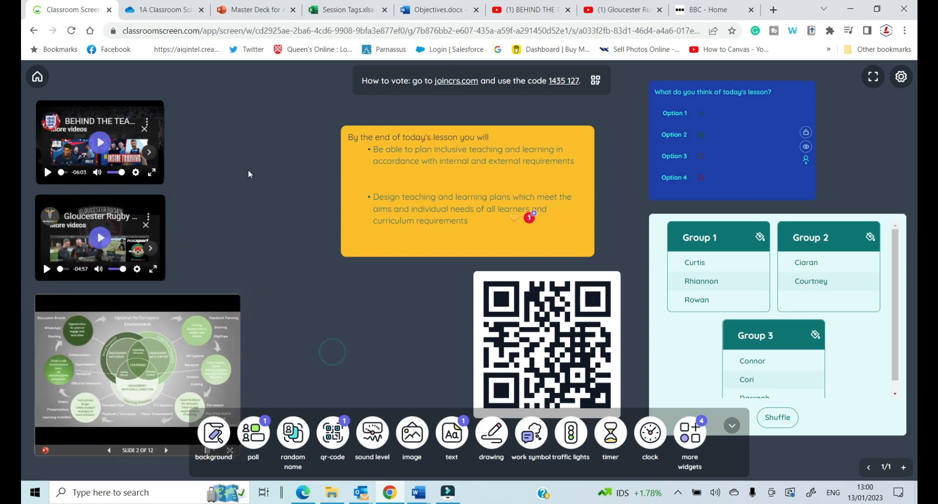
Add a second embed widget, then switch to Excel and copy the embed code for the entire Session Tags workbook
left_click(730, 428)
left_click(297, 433)
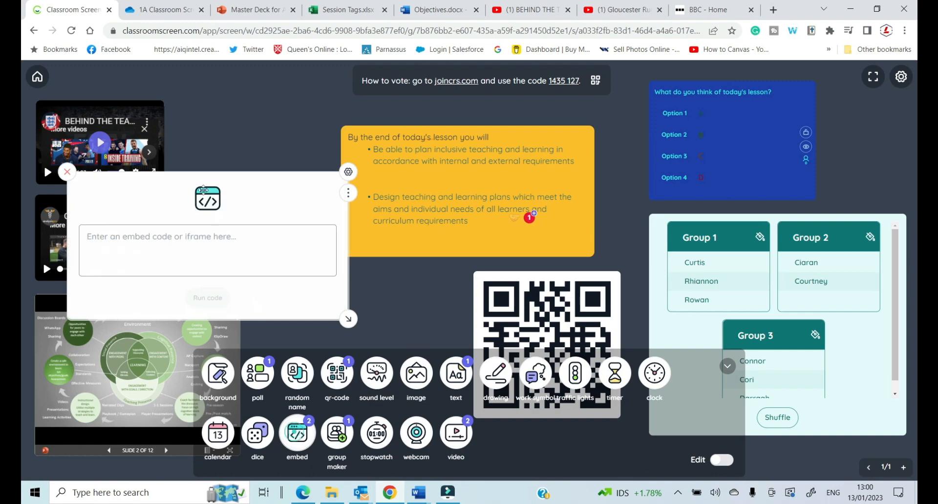
left_click(345, 10)
left_click(34, 99)
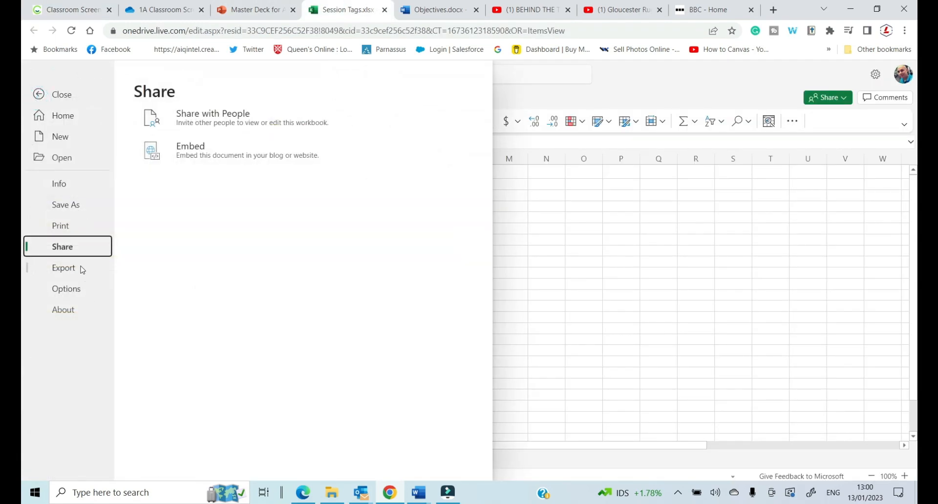
left_click(212, 151)
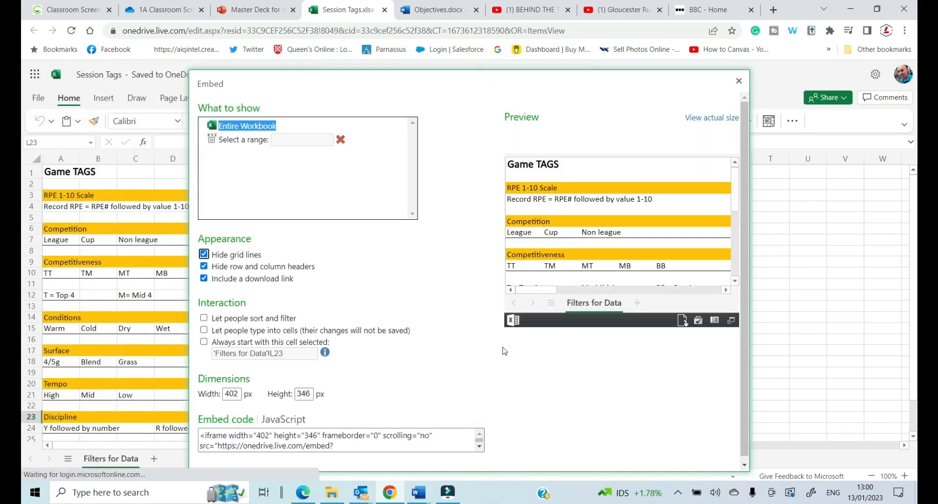
left_click(427, 437)
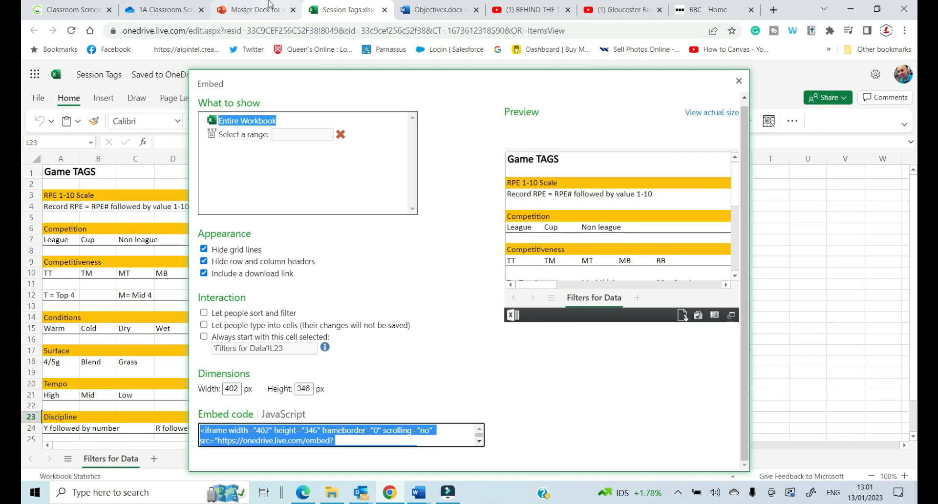
left_click(739, 81)
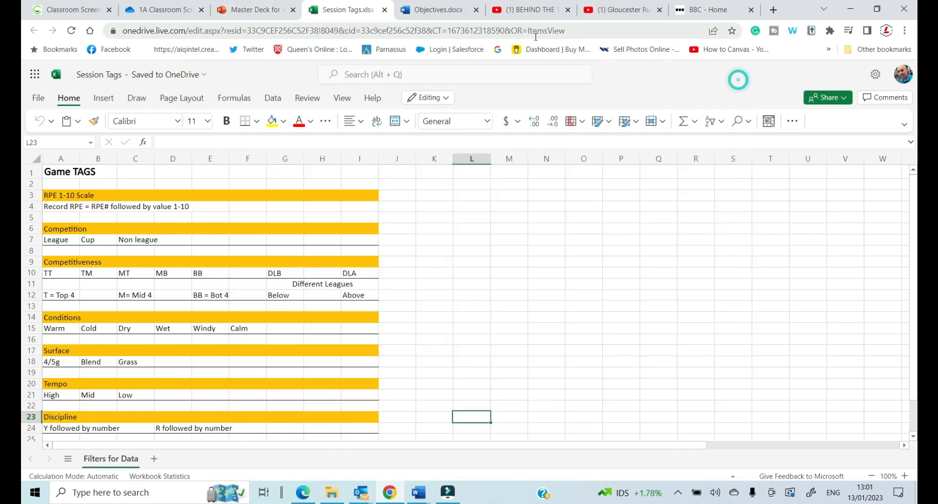
Switch back to Classroomscreen and run the Session Tags workbook's embed code in the new embed widget
left_click(74, 10)
left_click(236, 260)
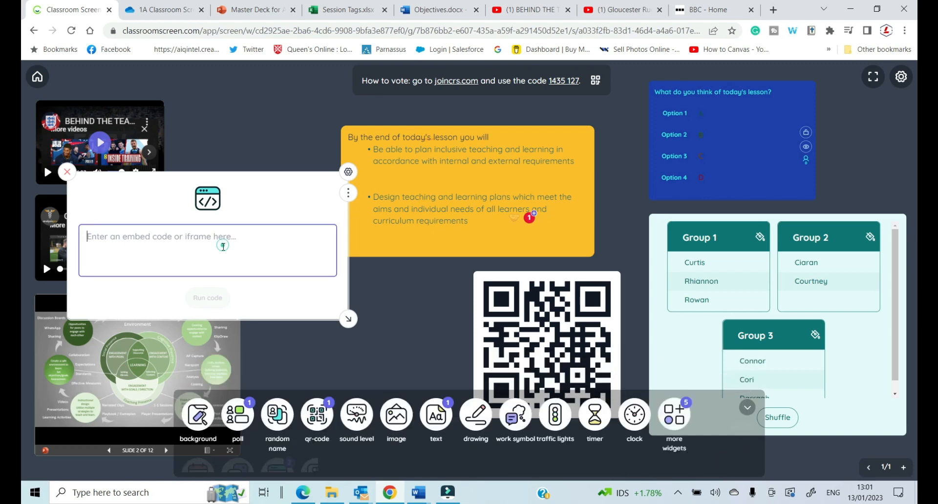
key("ctrl+v")
left_click(224, 297)
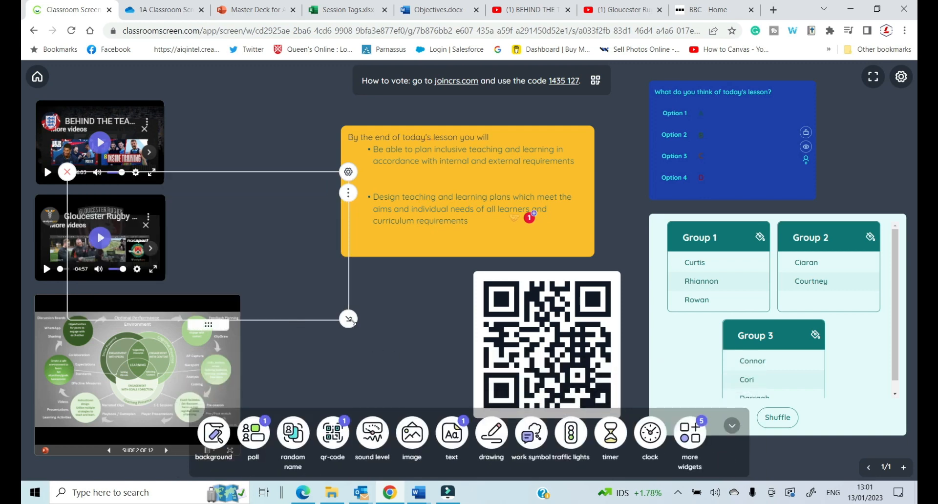
Shrink the embedded Game TAGS workbook and place it between the first video and the lesson objectives
left_click_drag(351, 321, 279, 354)
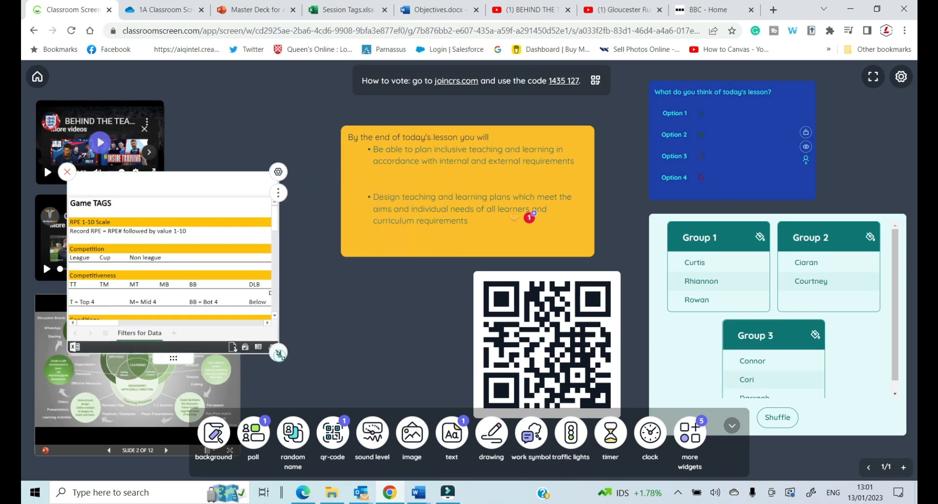
left_click_drag(228, 179, 328, 104)
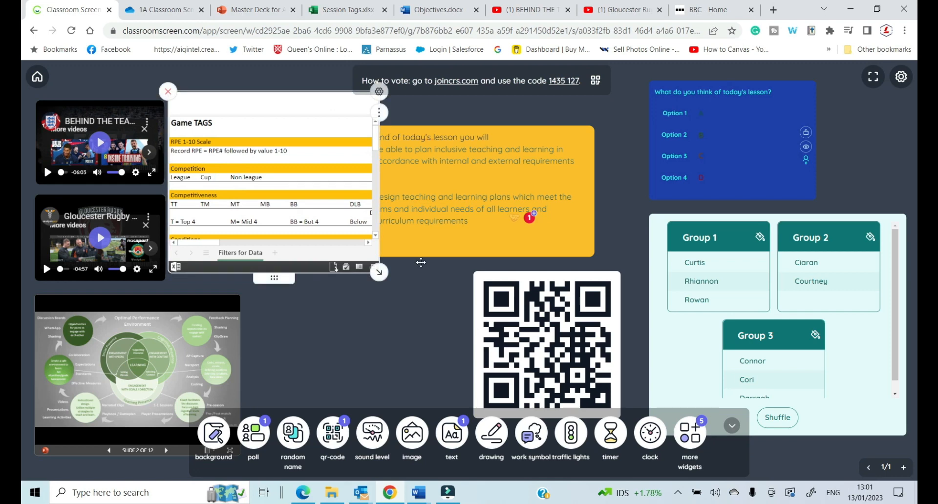
left_click_drag(383, 271, 336, 184)
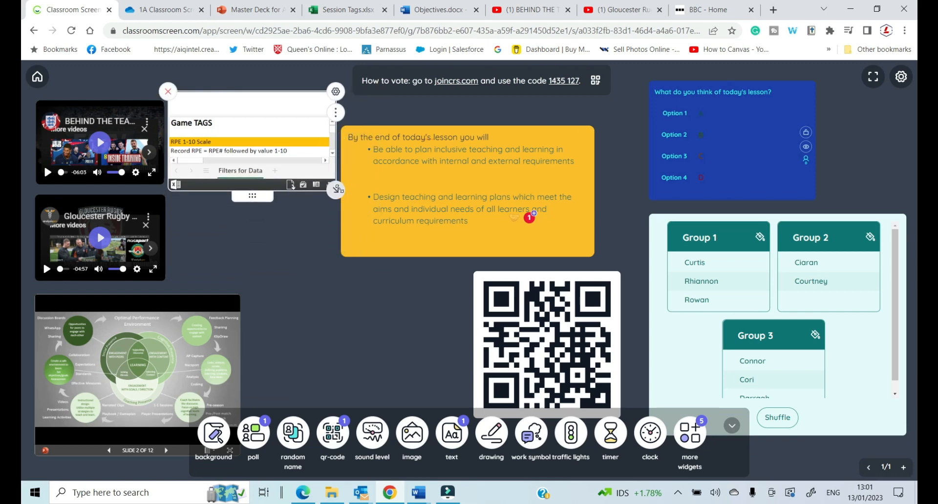
left_click(381, 318)
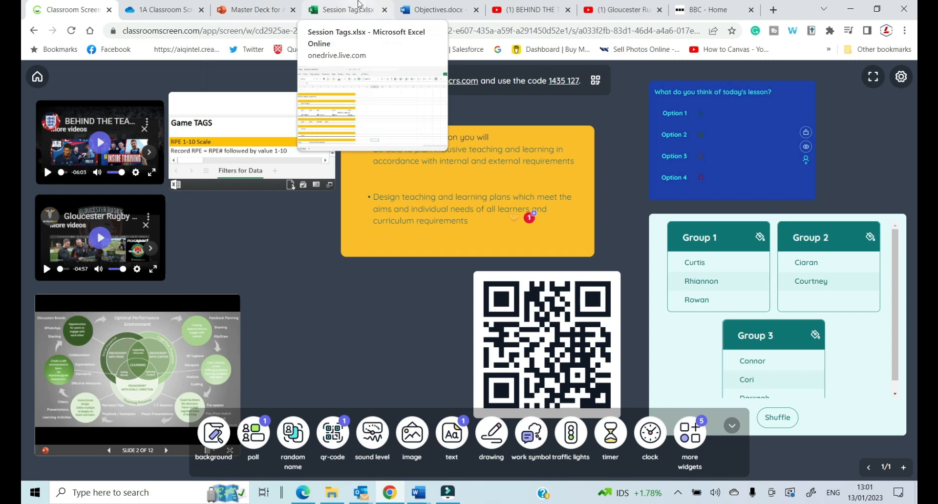
left_click(272, 97)
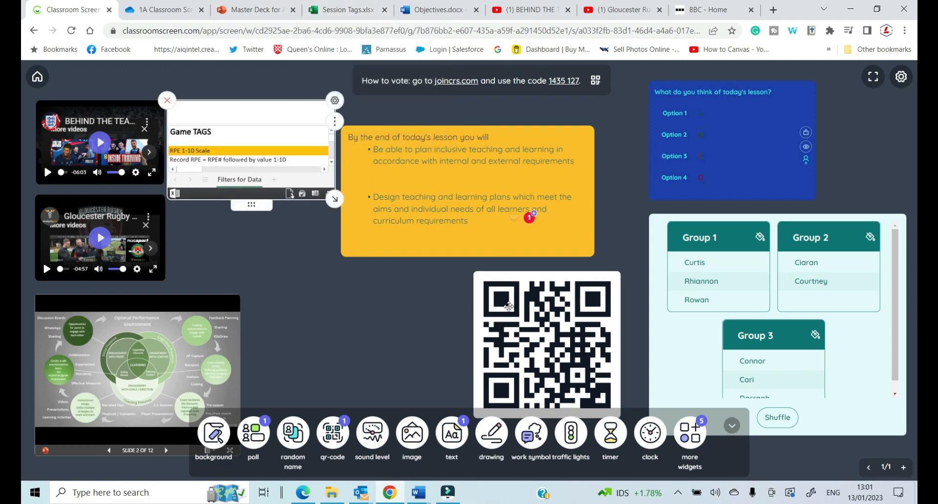
Move the lesson objectives up and away from the workbook, and place the QR code beside the embedded deck
left_click(489, 129)
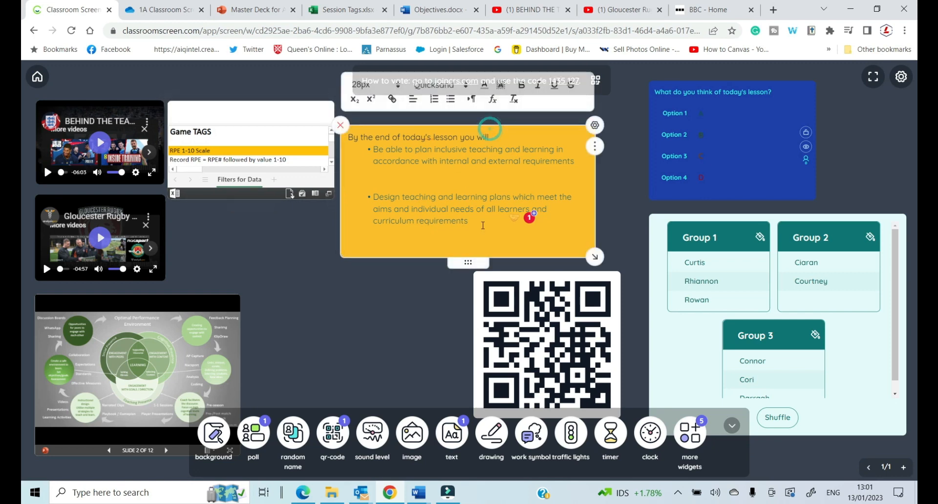
left_click_drag(470, 259, 496, 241)
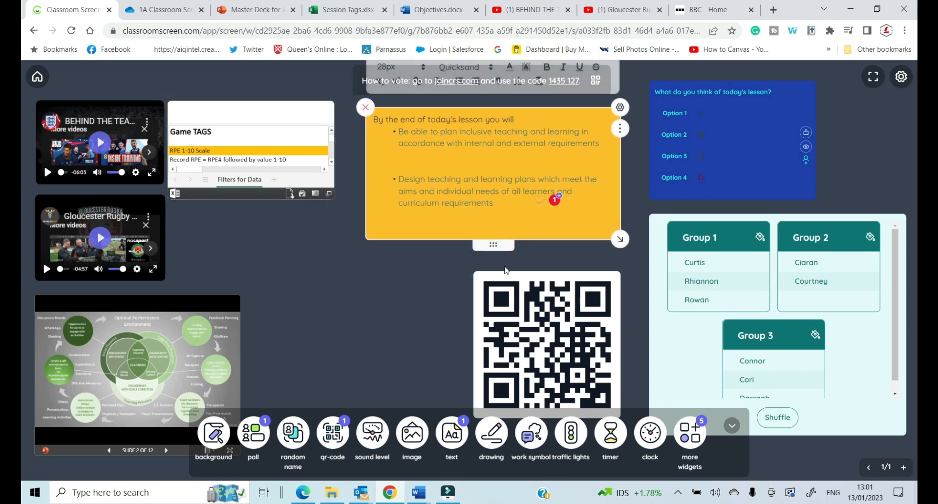
left_click_drag(533, 277, 317, 300)
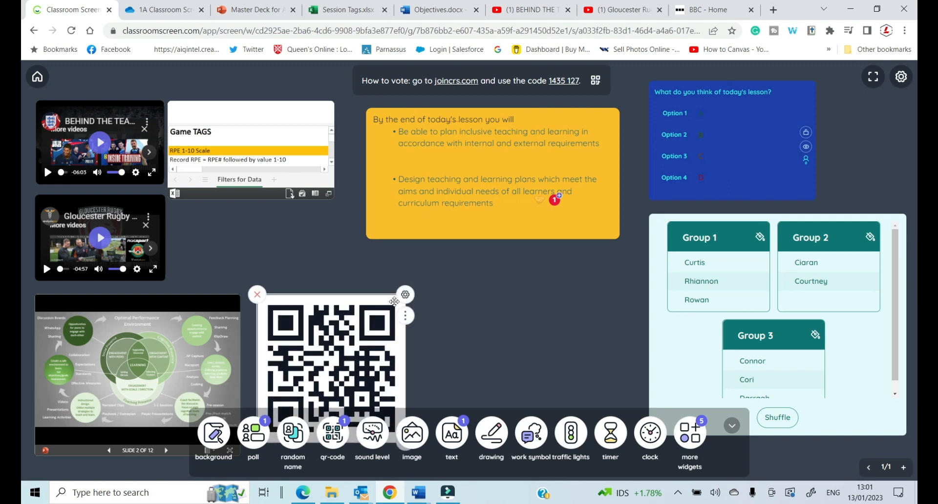